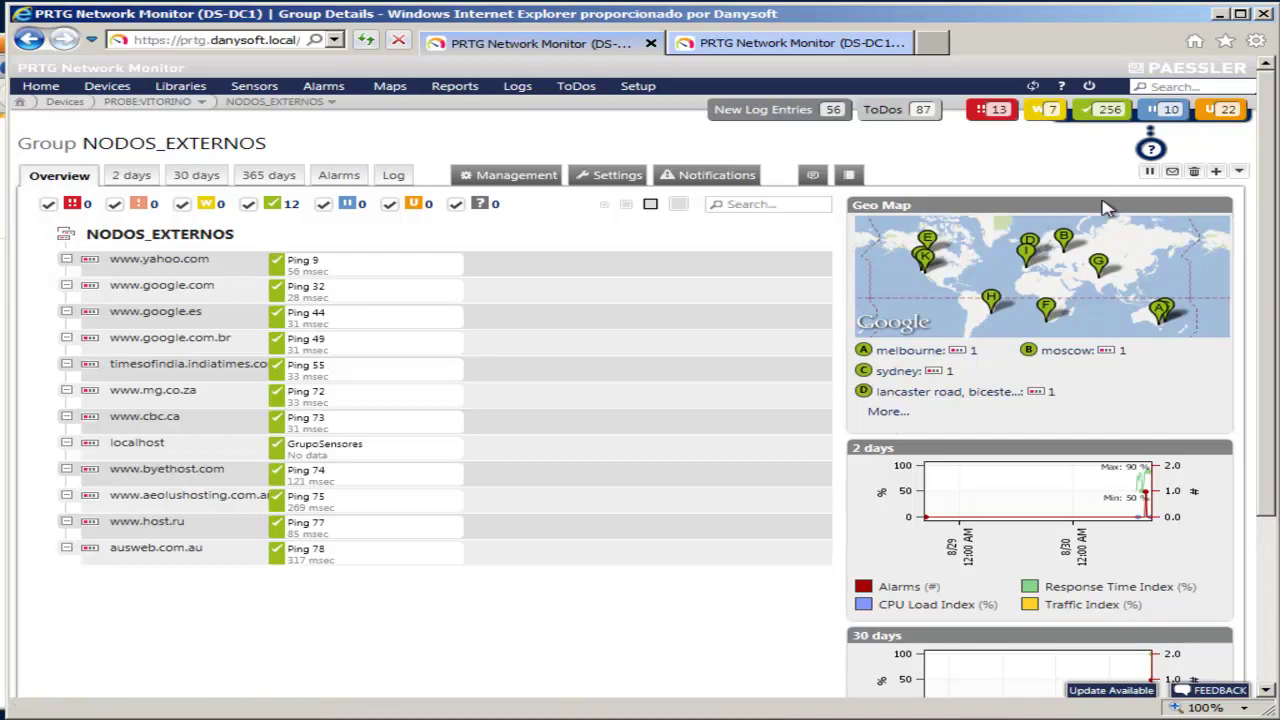
# Step: From the NODOS_EXTERNOS full geo map, filter to melbourne and open ausweb.com.au
pyautogui.click(885, 412)
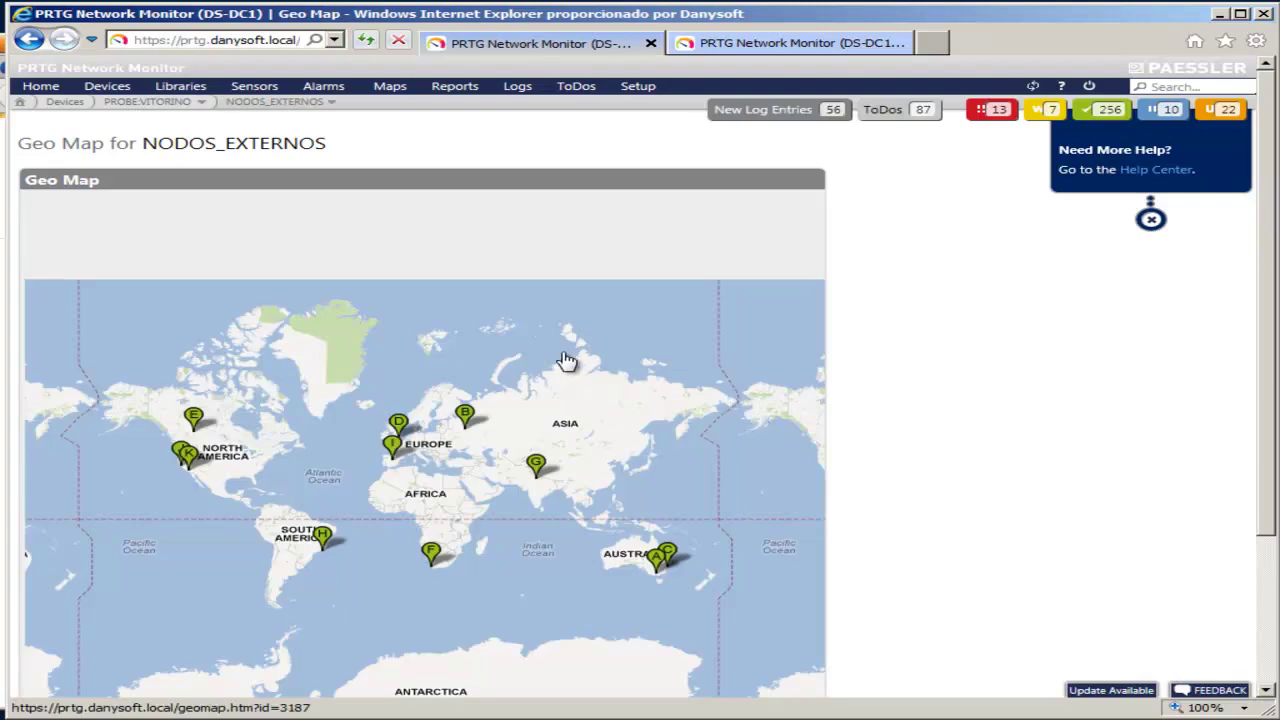
pyautogui.scroll(-2, 567, 362)
pyautogui.scroll(-1, 565, 362)
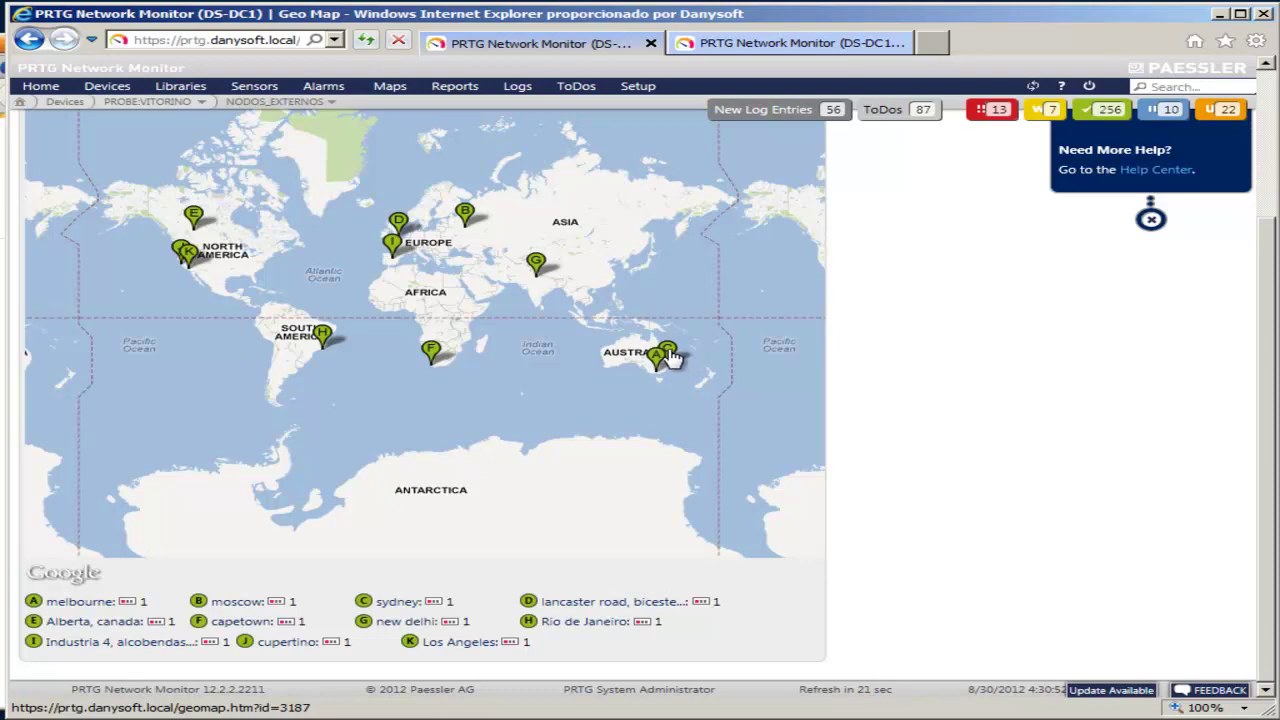
pyautogui.click(84, 602)
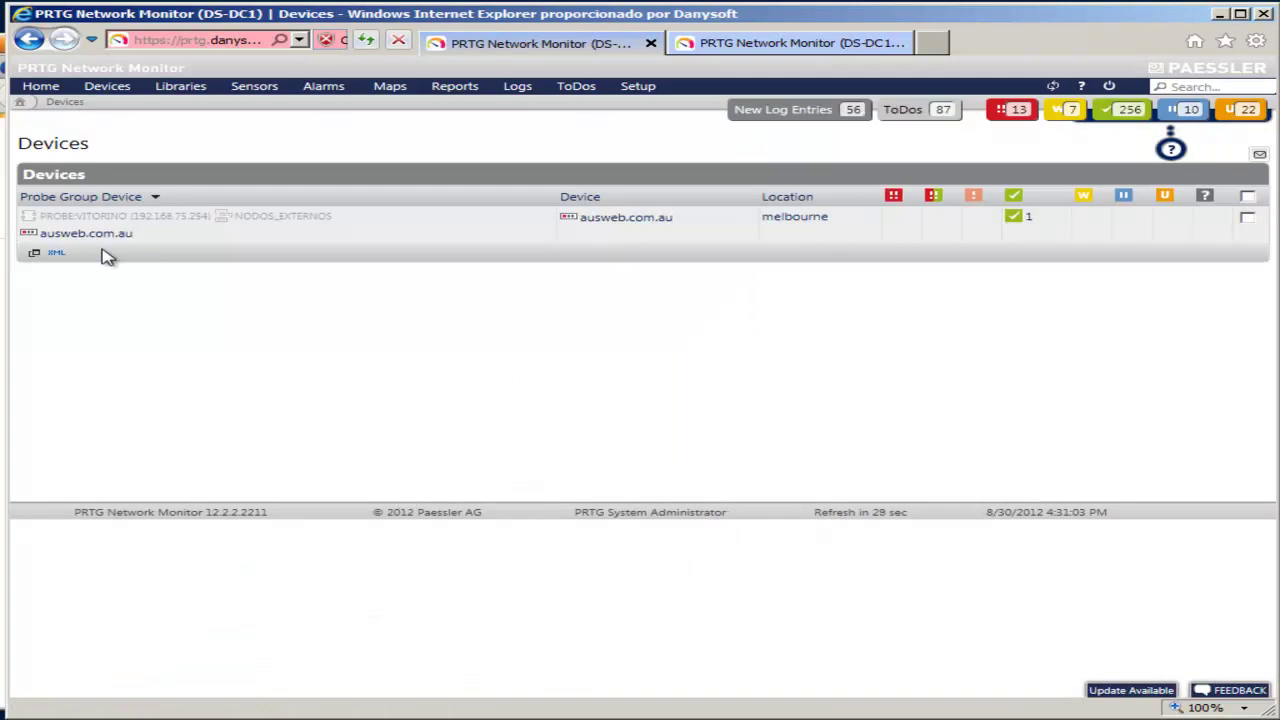
pyautogui.click(104, 236)
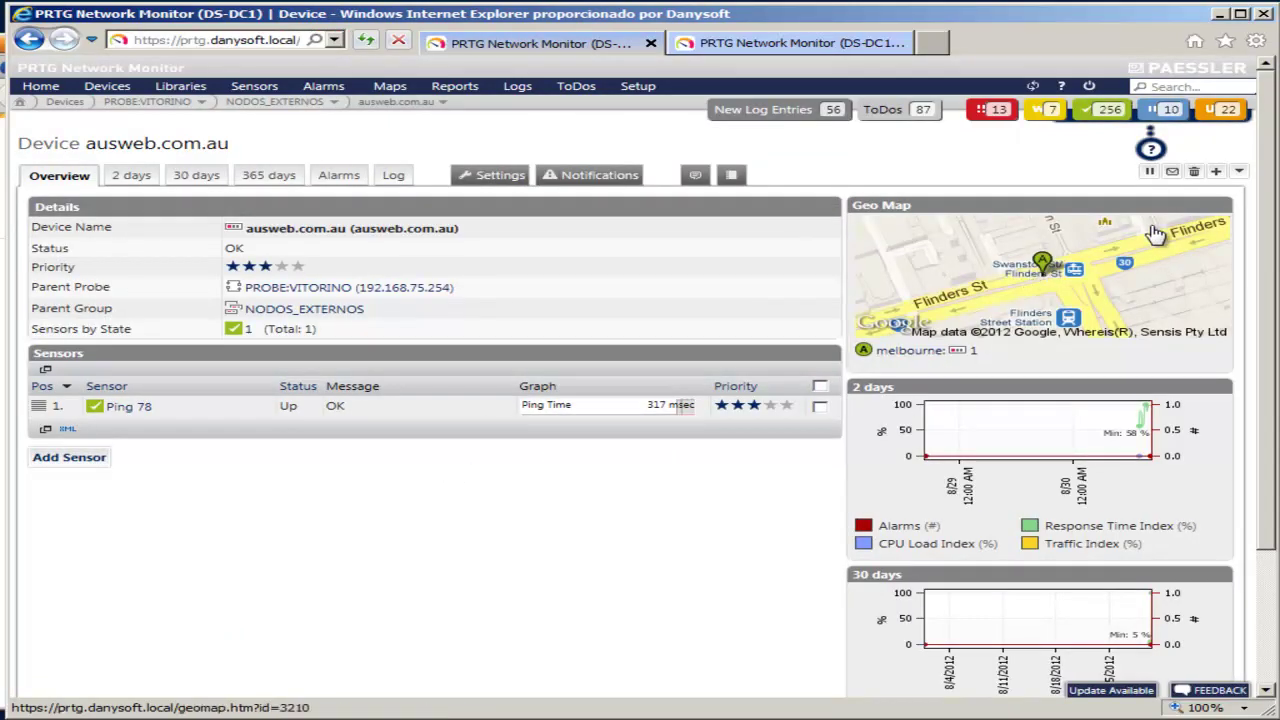
pyautogui.scroll(-3, 1000, 318)
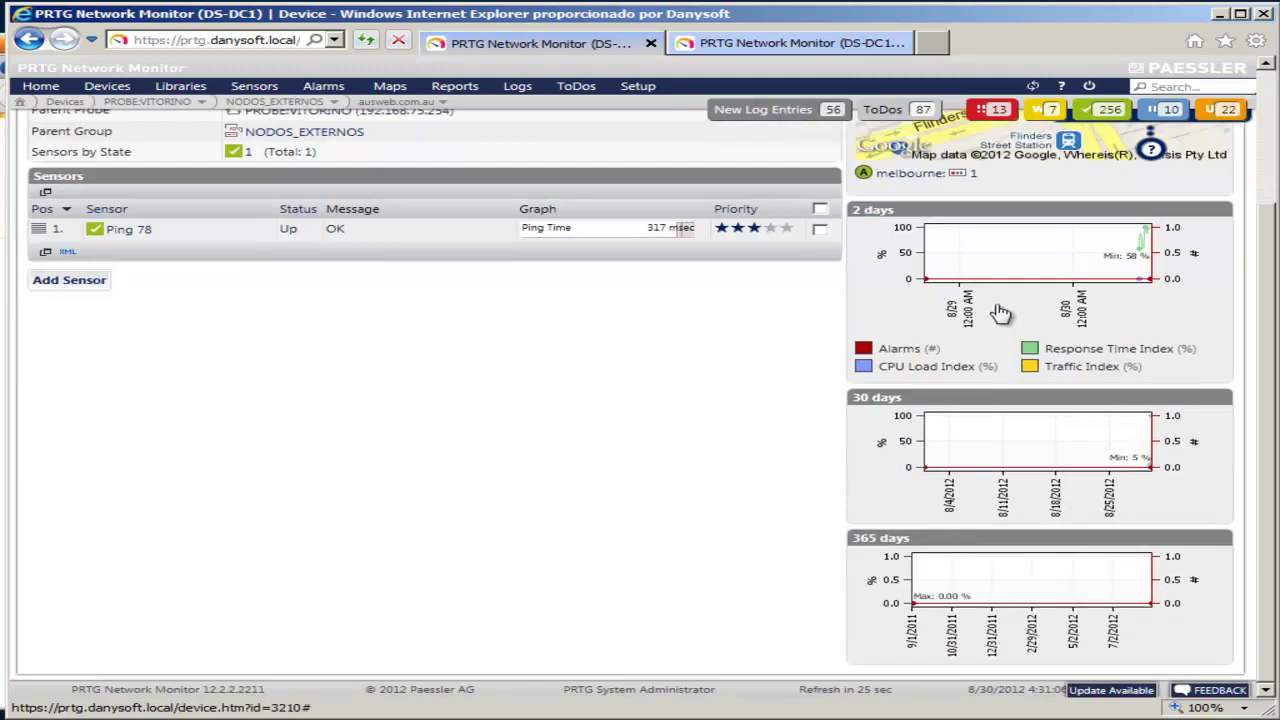
pyautogui.scroll(3, 1000, 300)
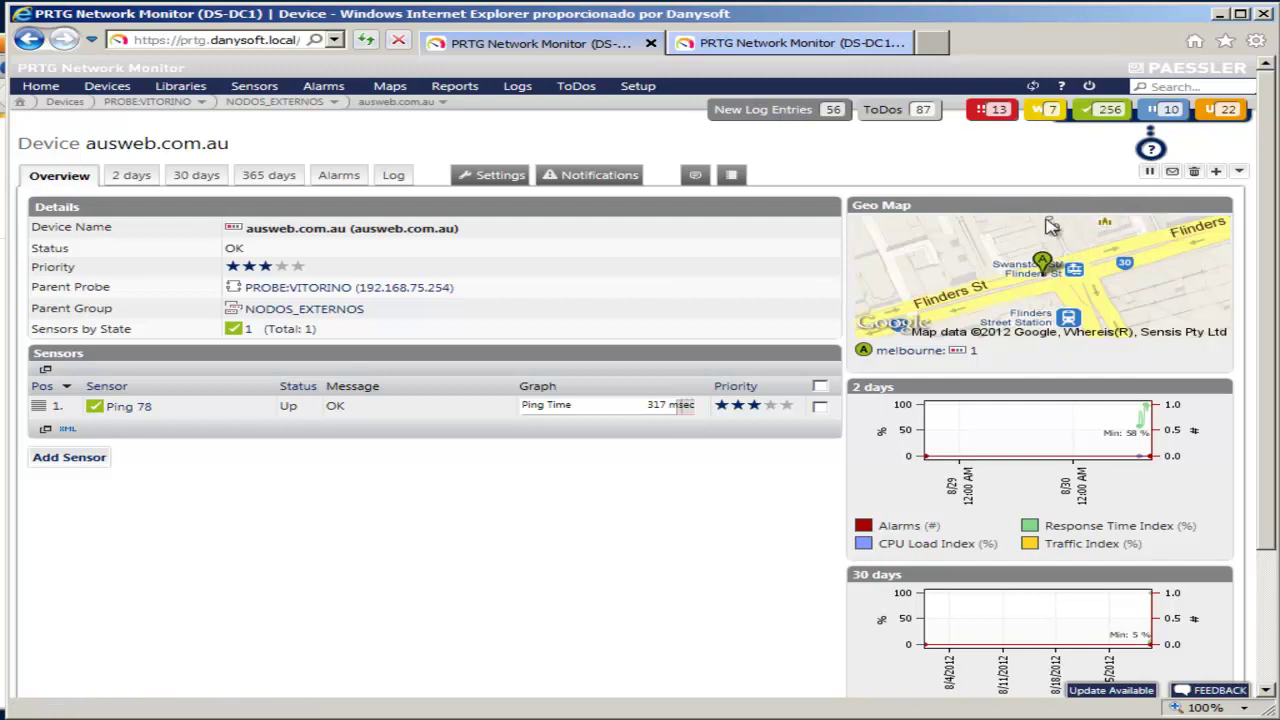
# Step: View ausweb.com.au's full-page geo map, then return to its device overview via the breadcrumb
pyautogui.click(1158, 245)
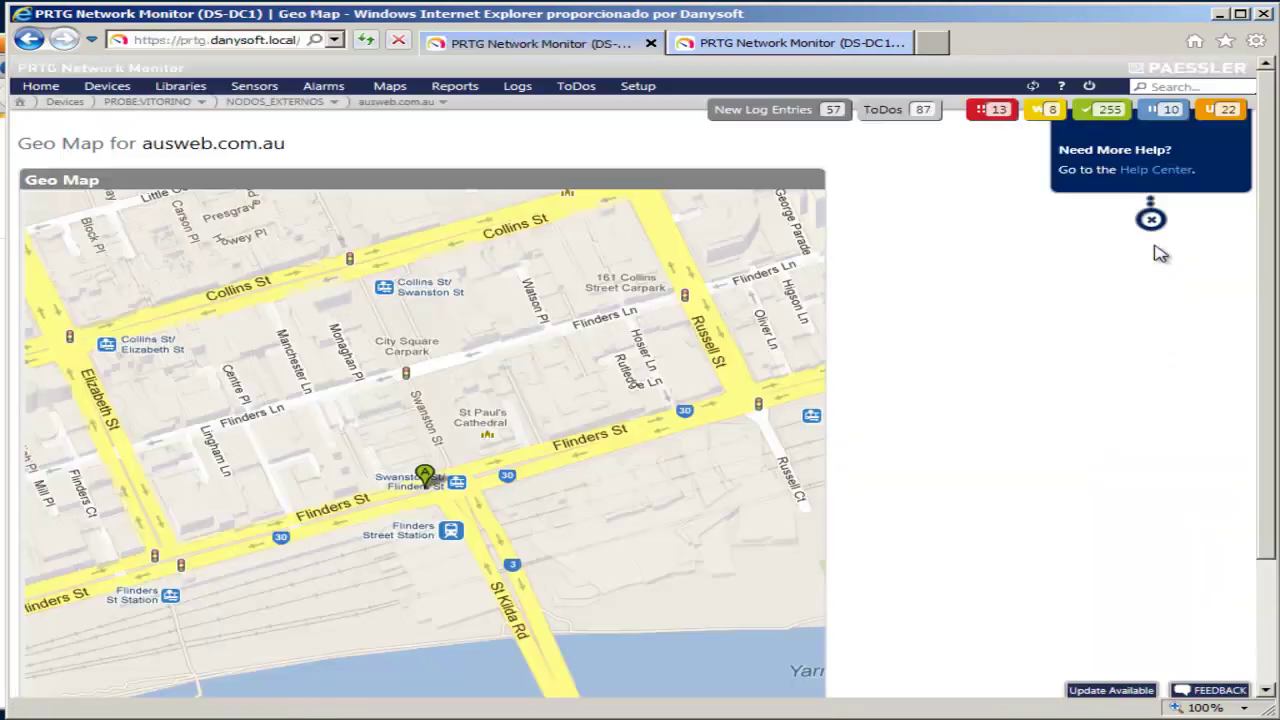
pyautogui.scroll(-2, 605, 305)
pyautogui.scroll(-1, 574, 342)
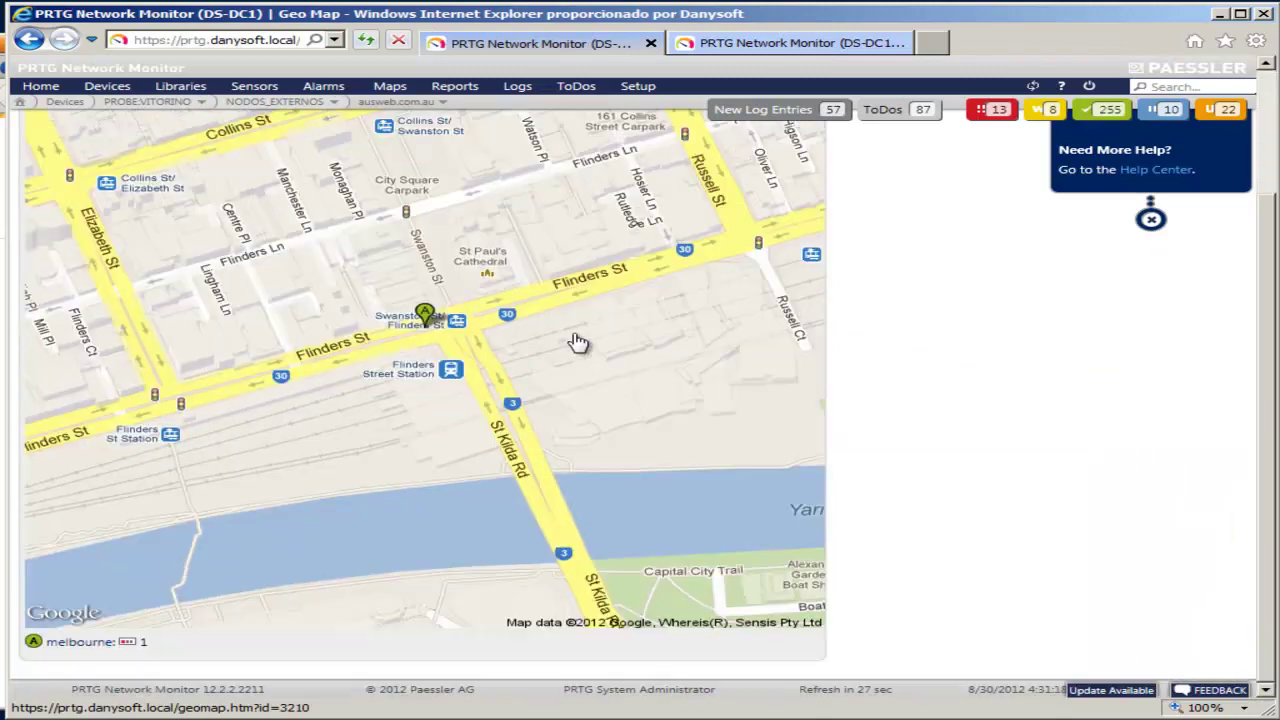
pyautogui.scroll(3, 589, 337)
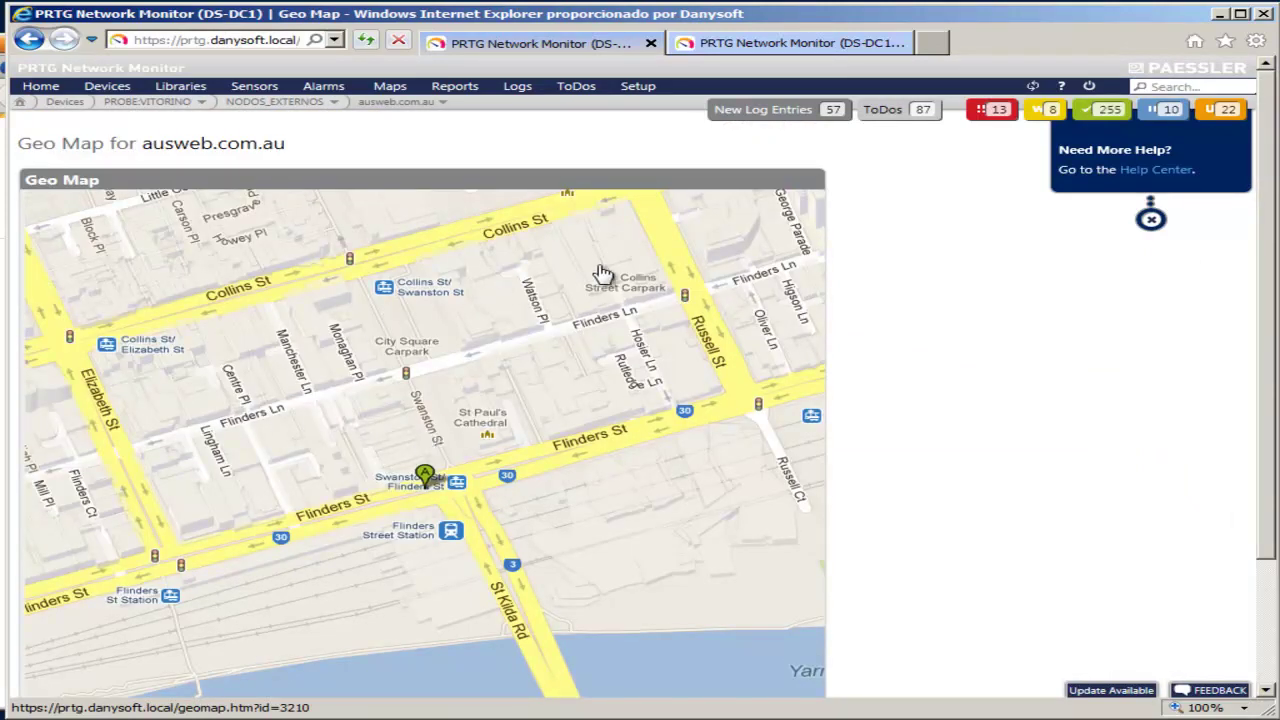
pyautogui.scroll(-3, 458, 434)
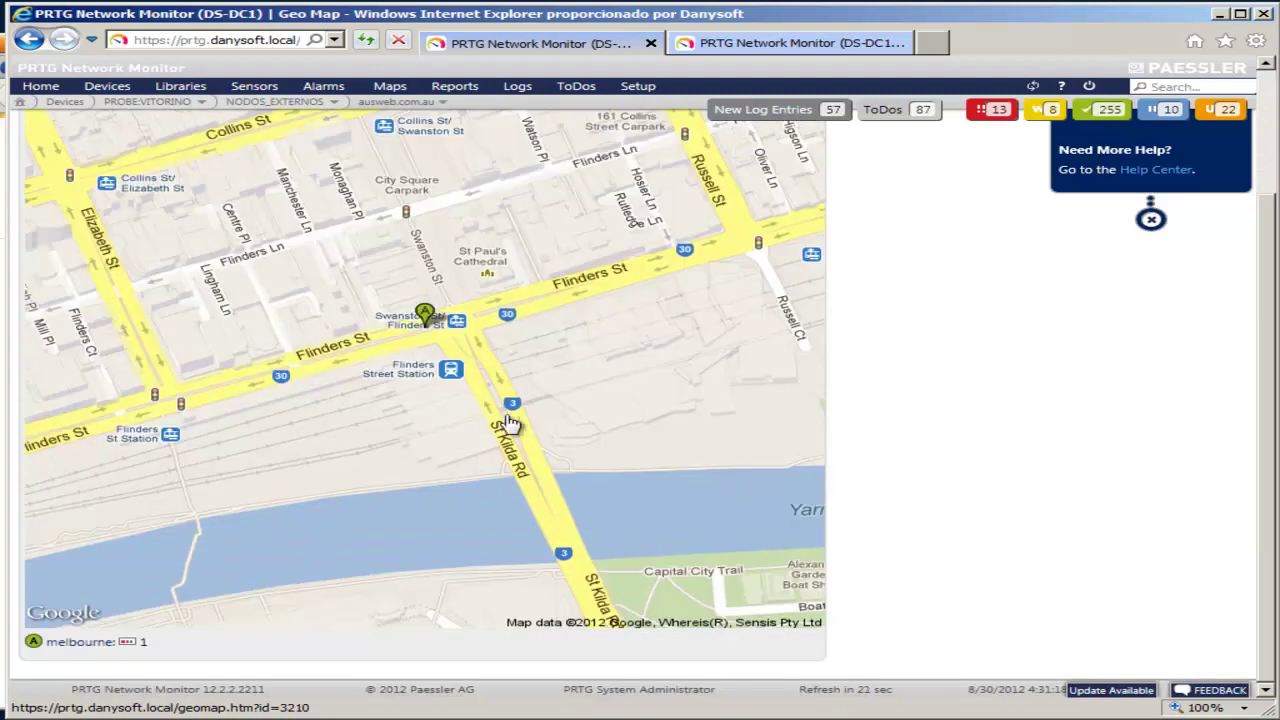
pyautogui.scroll(3, 803, 490)
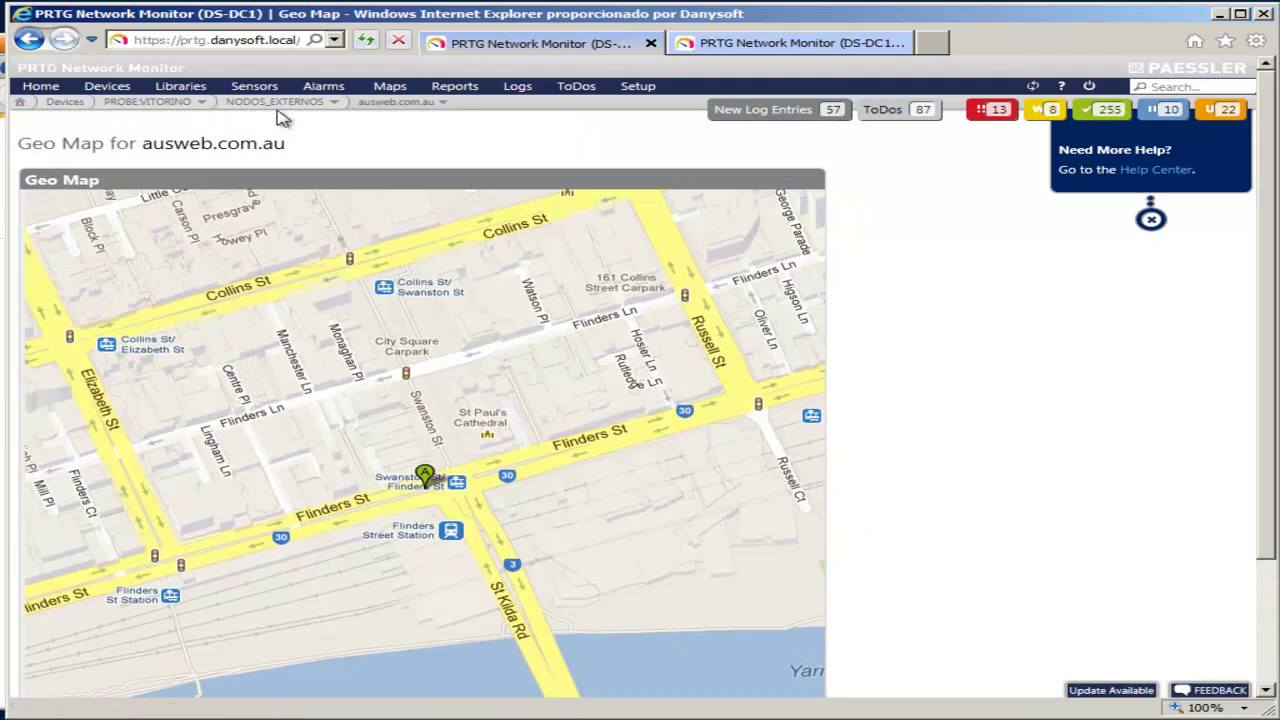
pyautogui.click(400, 104)
pyautogui.click(398, 138)
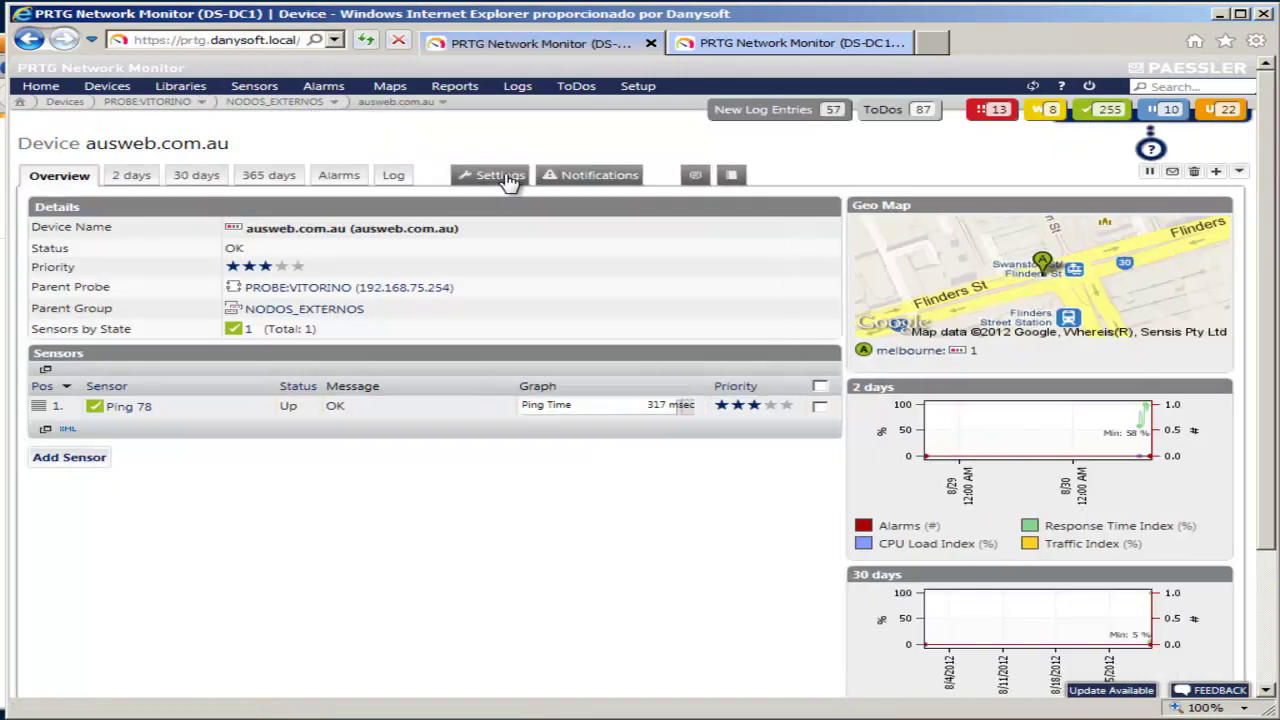
# Step: In ausweb.com.au's Settings, select the 'melbourne' text in Location (for geo maps)
pyautogui.click(508, 177)
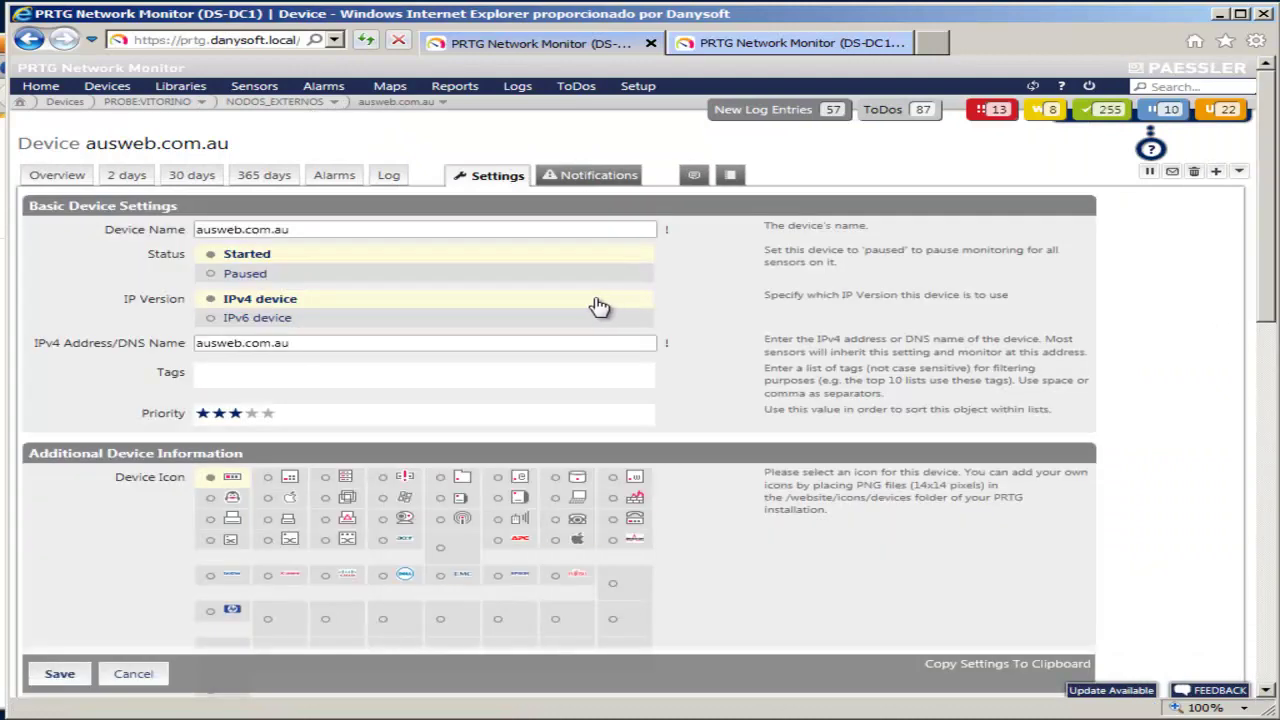
pyautogui.scroll(-6, 320, 300)
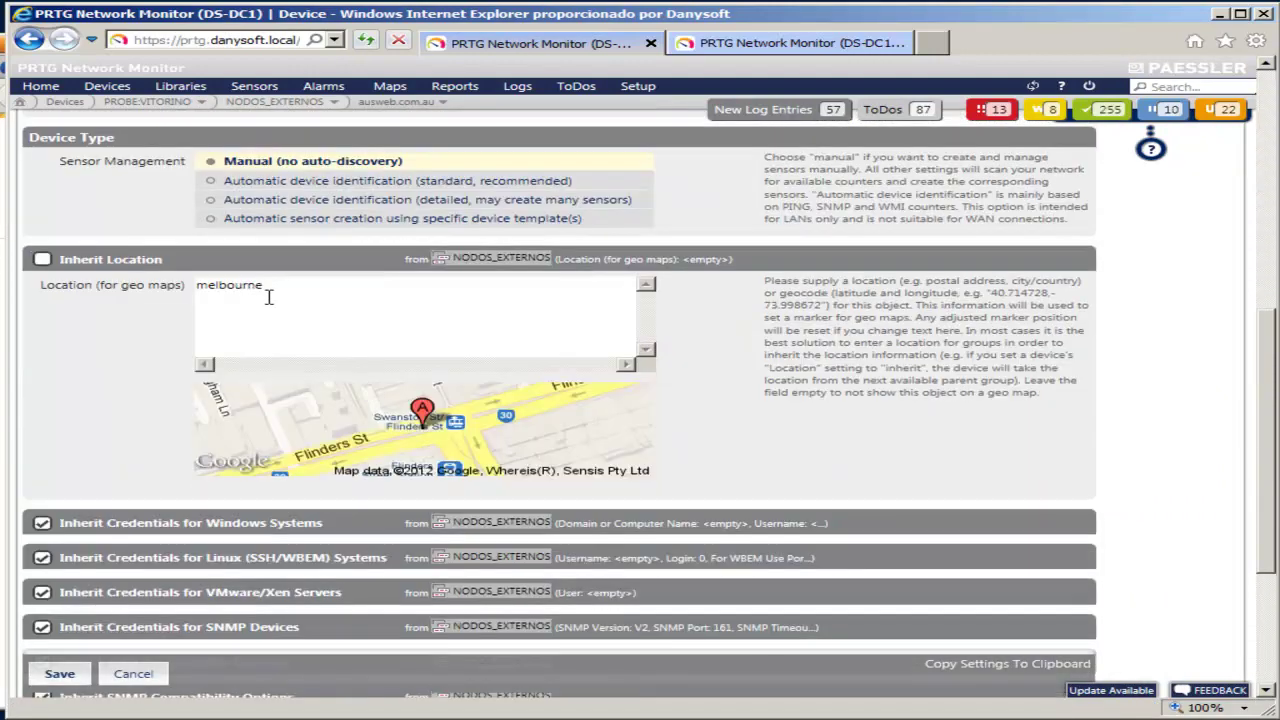
pyautogui.click(268, 297)
pyautogui.hotkey('ctrl', 'a')
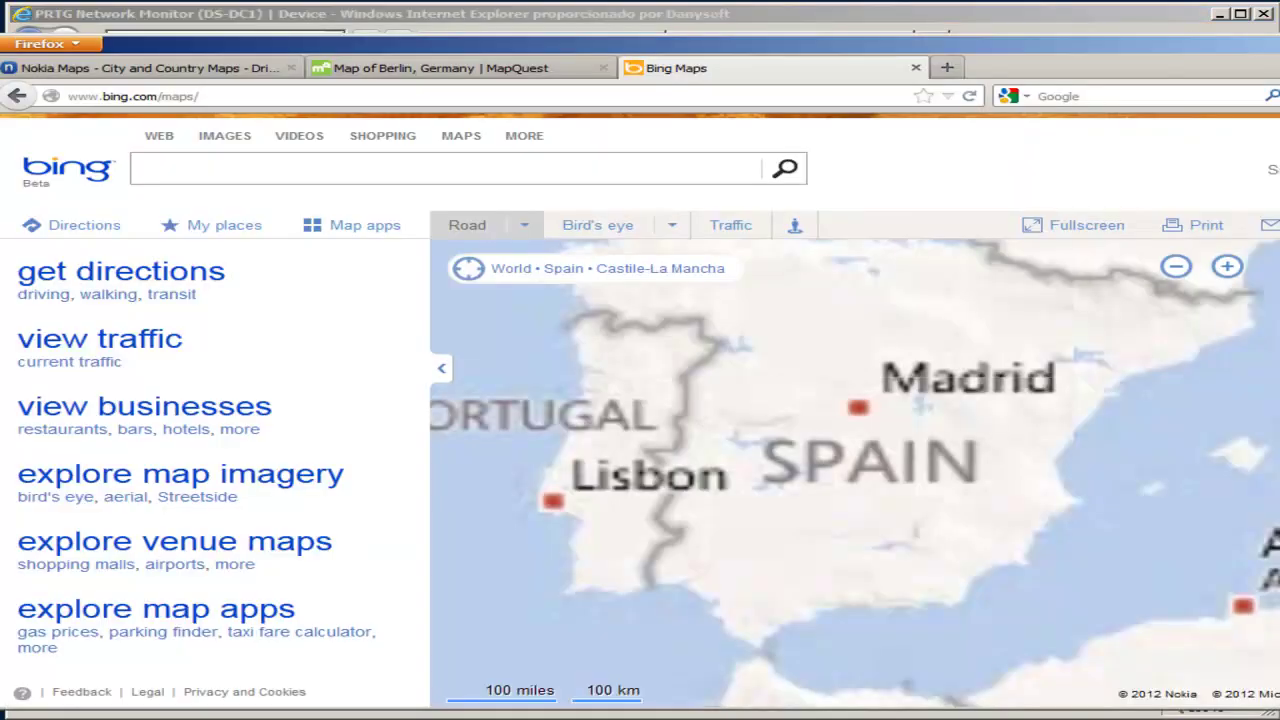
# Step: Search Bing Maps for melbourne and zoom out to the regional view
pyautogui.click(144, 168)
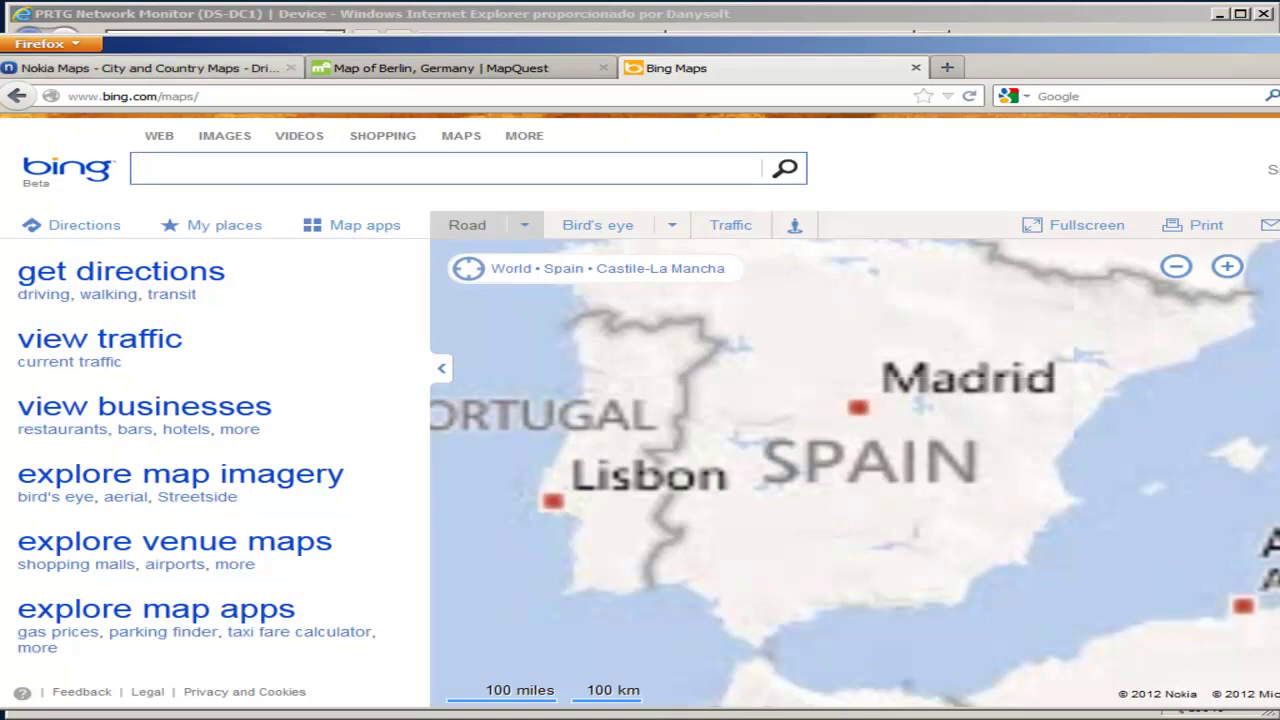
pyautogui.write('me')
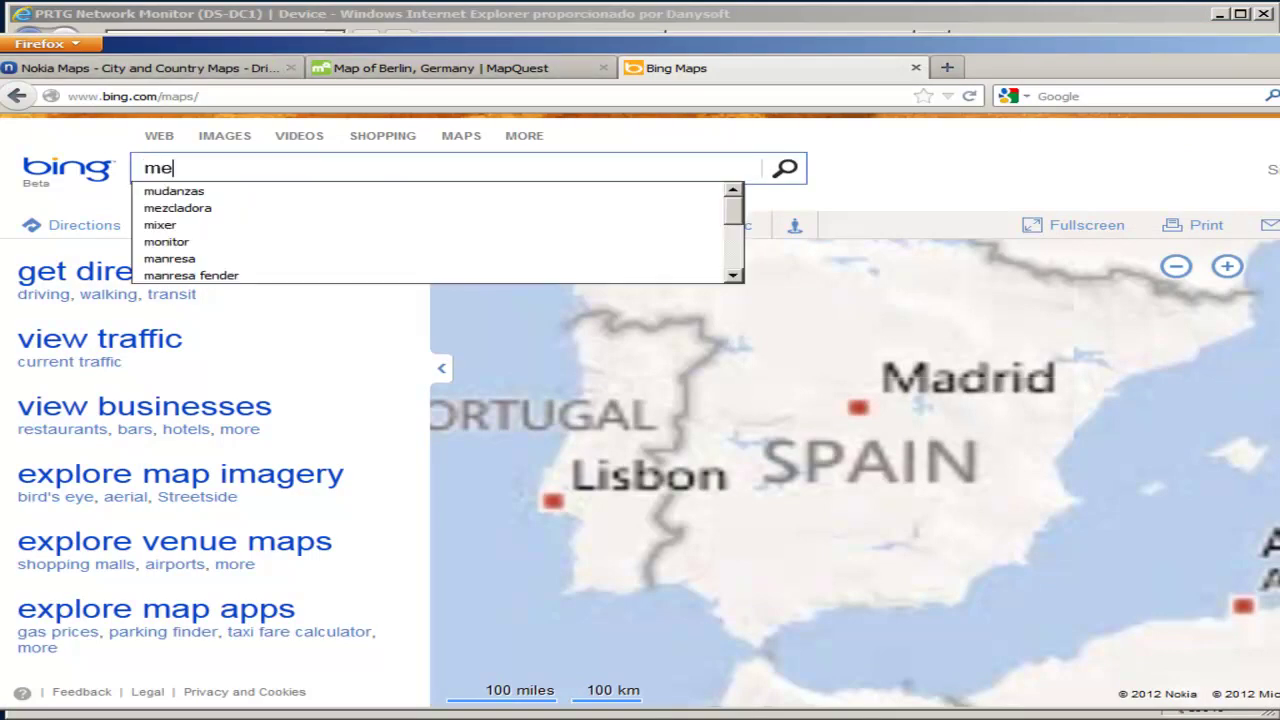
pyautogui.write('lrour')
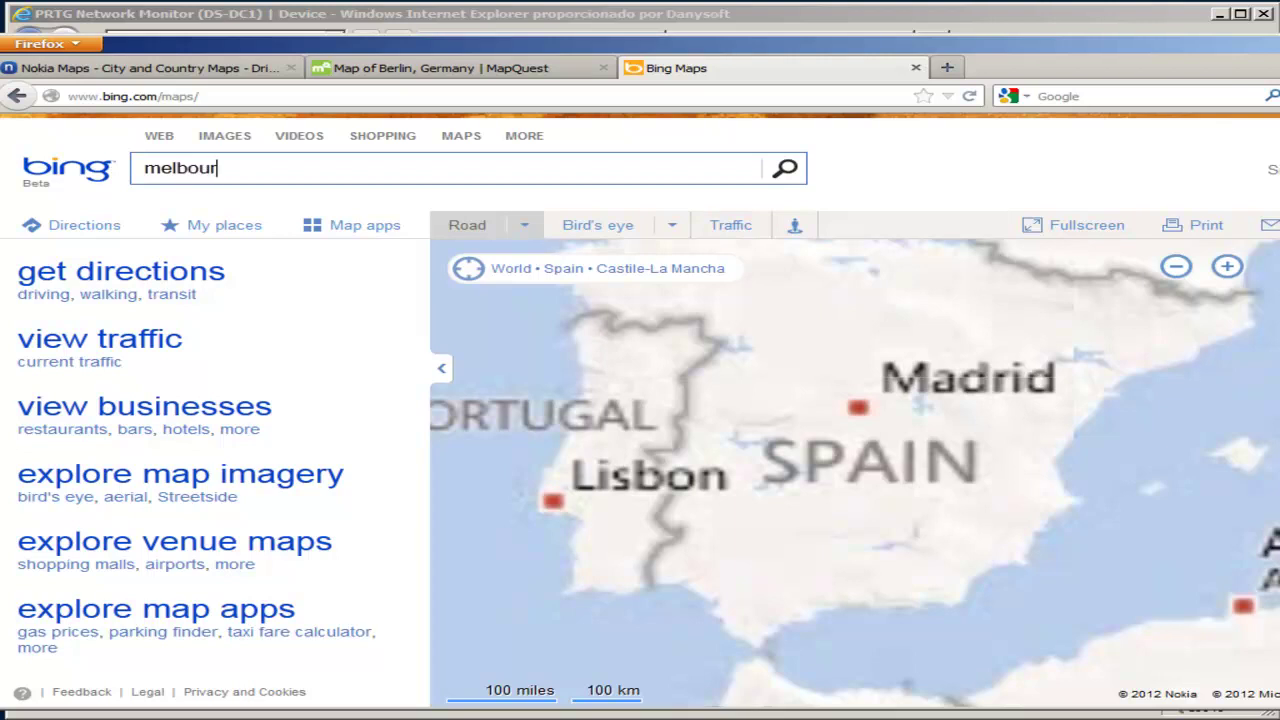
pyautogui.write('ne')
pyautogui.press('Return')
pyautogui.scroll(-4, 605, 403)
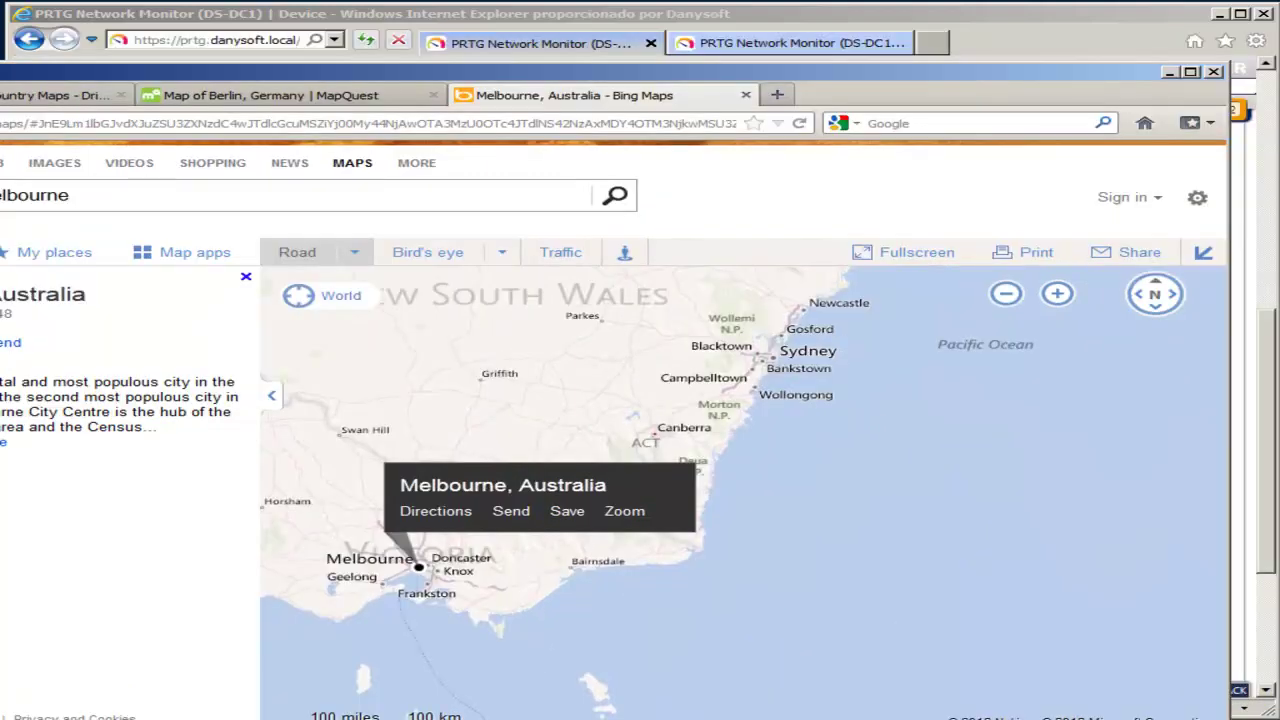
# Step: Back in PRTG, replace the device location with 'canberra'
pyautogui.hotkey('alt', 'Tab')
pyautogui.moveTo(214, 285); pyautogui.dragTo(263, 285)
pyautogui.write('canberra')
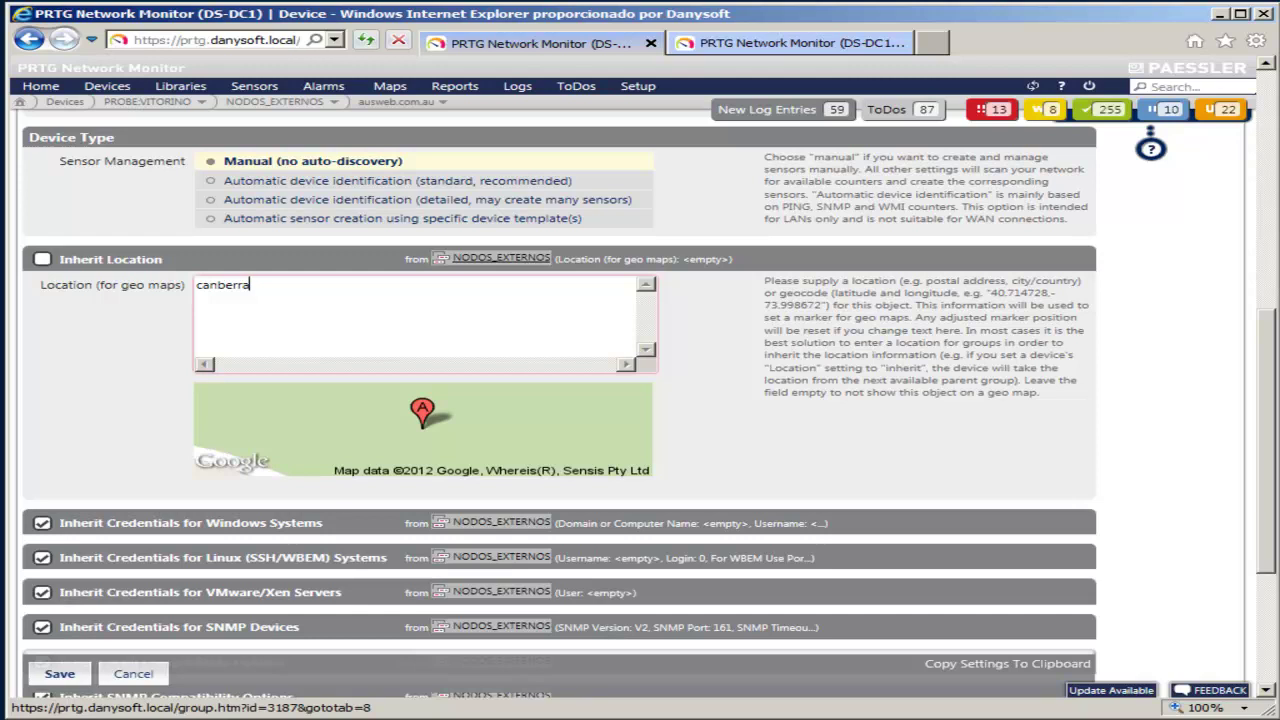
# Step: Save ausweb.com.au's new geo-map location 'canberra'
pyautogui.press('Tab')
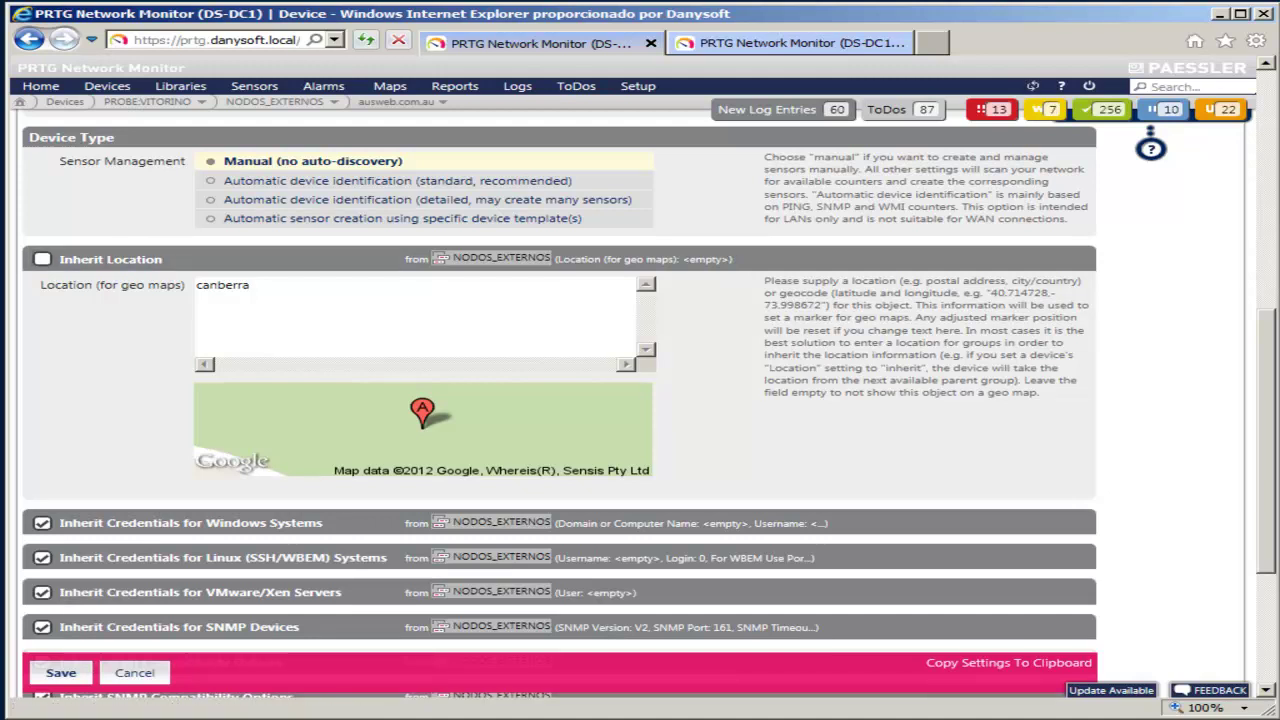
pyautogui.click(60, 672)
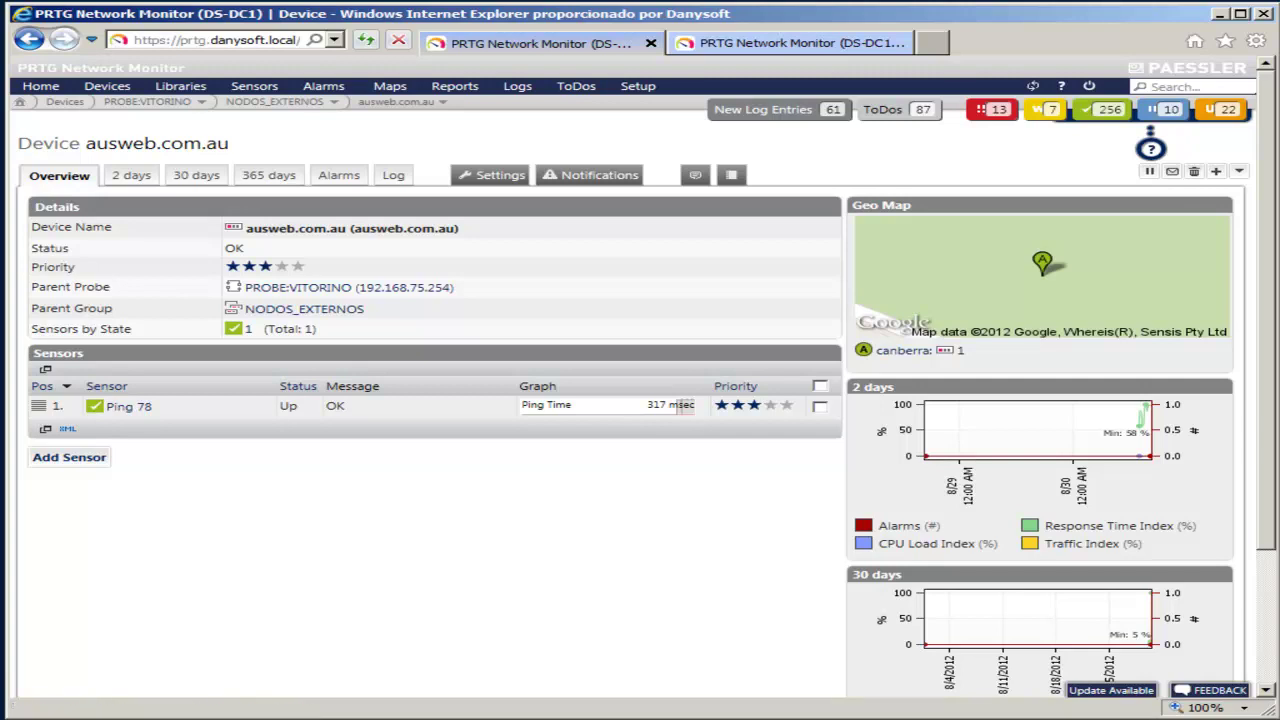
# Step: View the full-size geo map for ausweb.com.au
pyautogui.click(1040, 270)
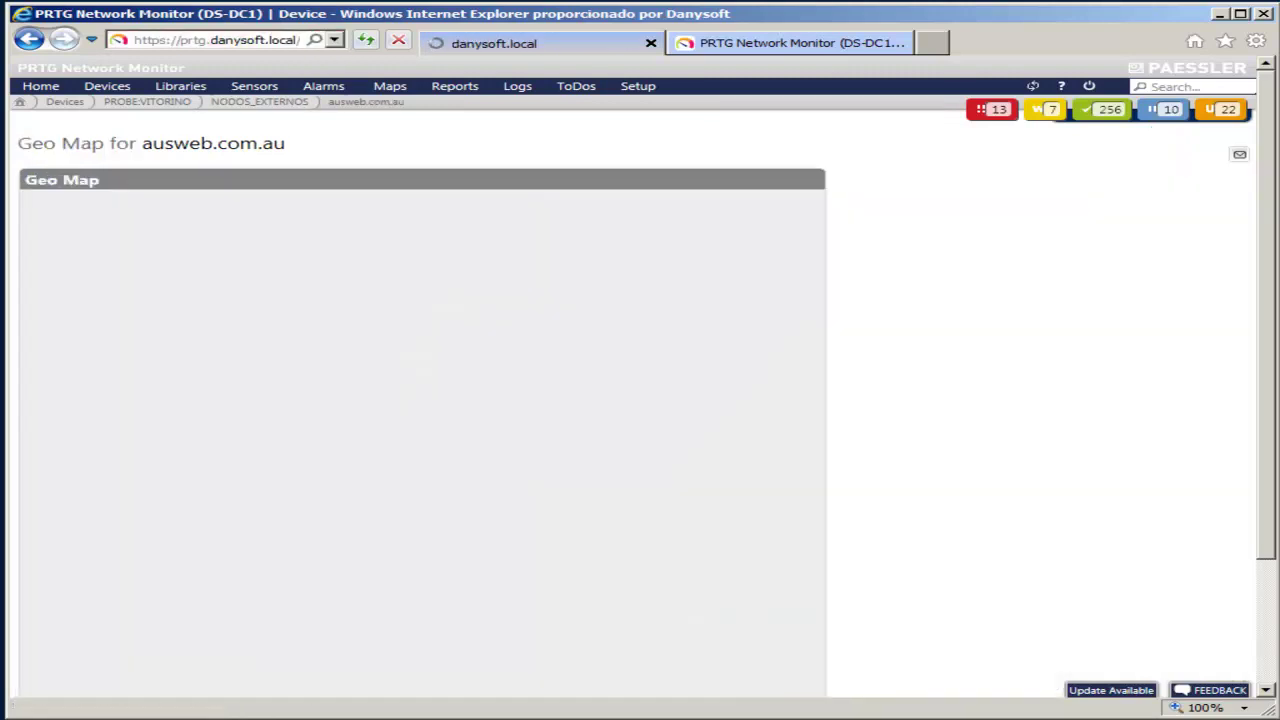
pyautogui.scroll(-2, 640, 400)
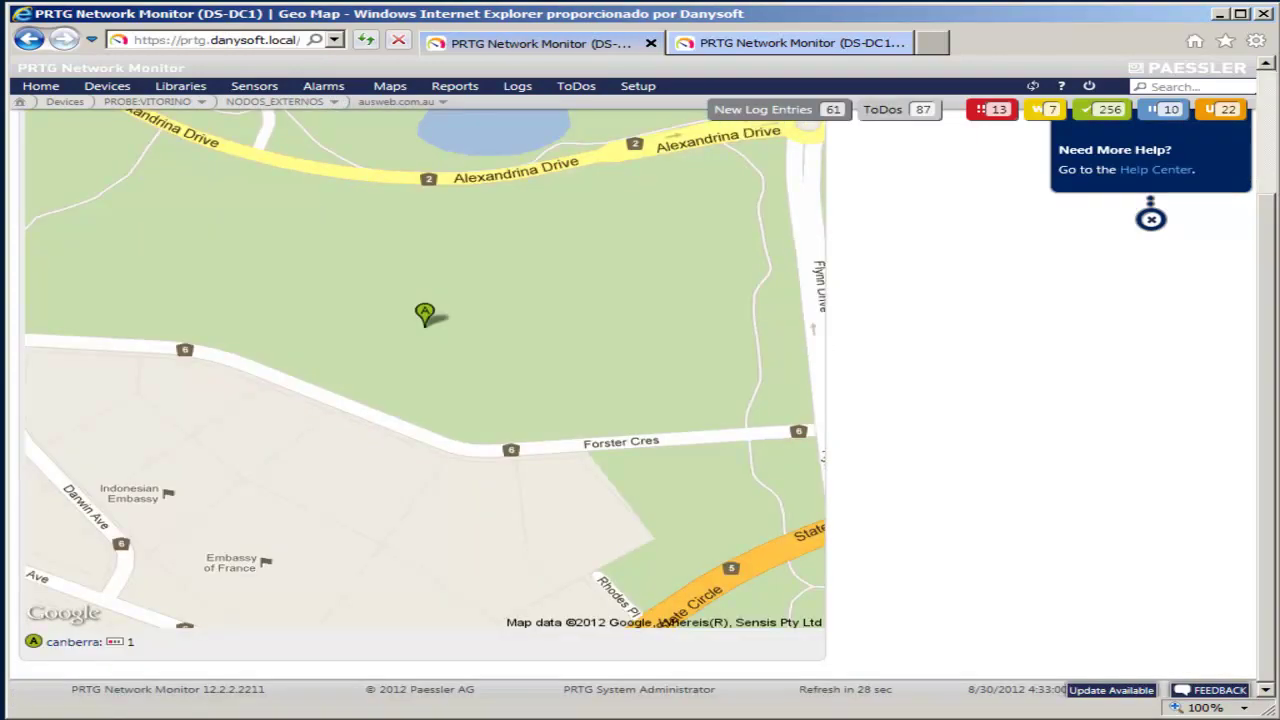
pyautogui.scroll(2, 640, 400)
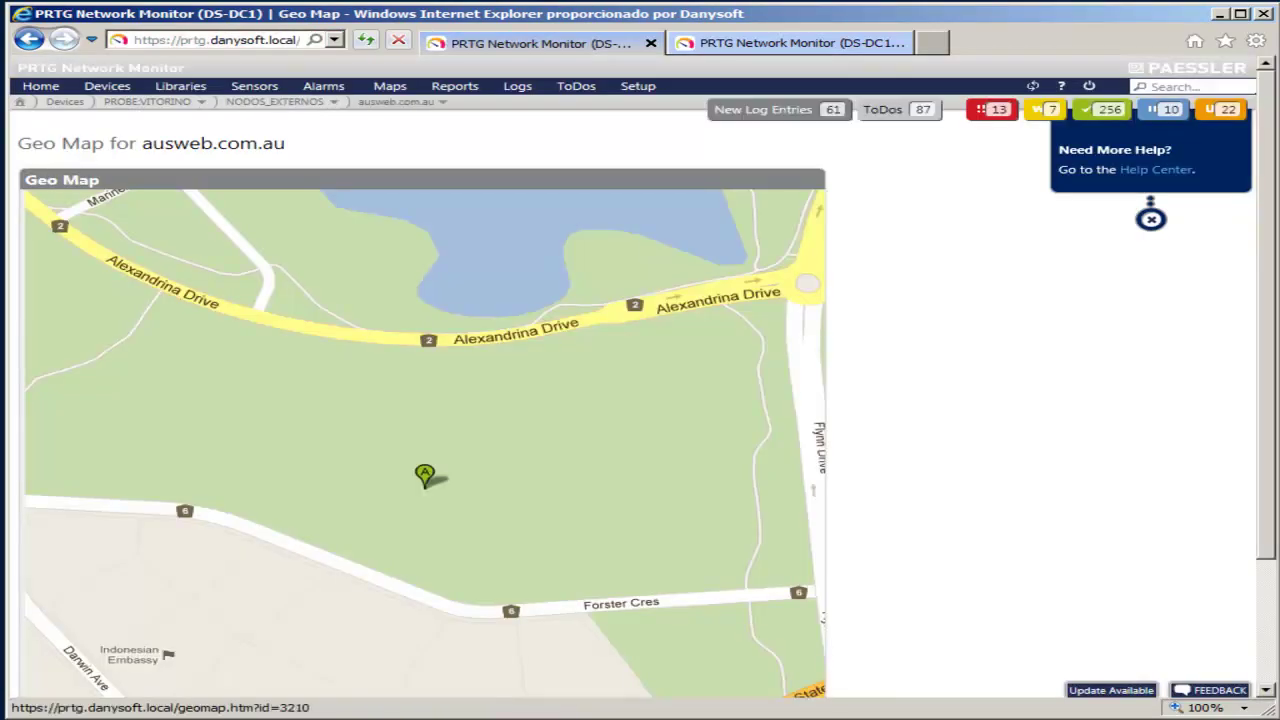
# Step: In Setup > System & Website, set geo maps to the Hybrid map type and save
pyautogui.click(637, 85)
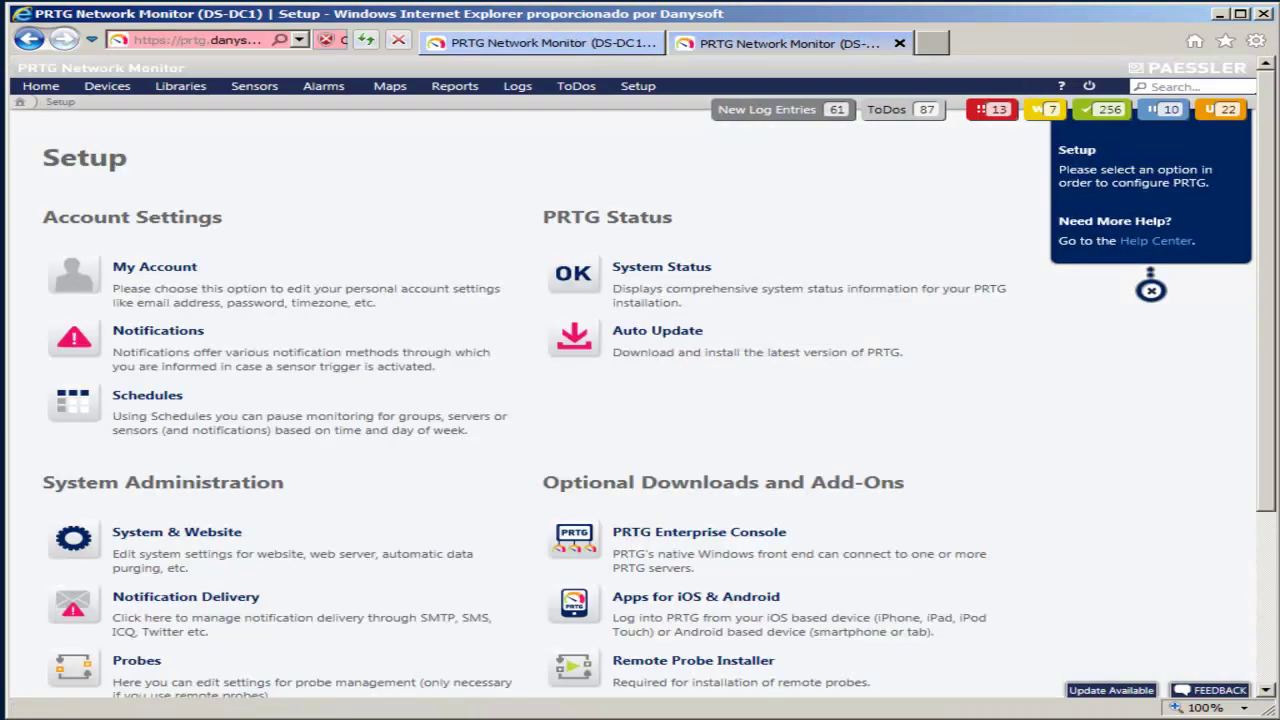
pyautogui.click(177, 532)
pyautogui.scroll(-3, 640, 400)
pyautogui.scroll(-6, 640, 400)
pyautogui.scroll(-1, 420, 385)
pyautogui.scroll(2, 640, 400)
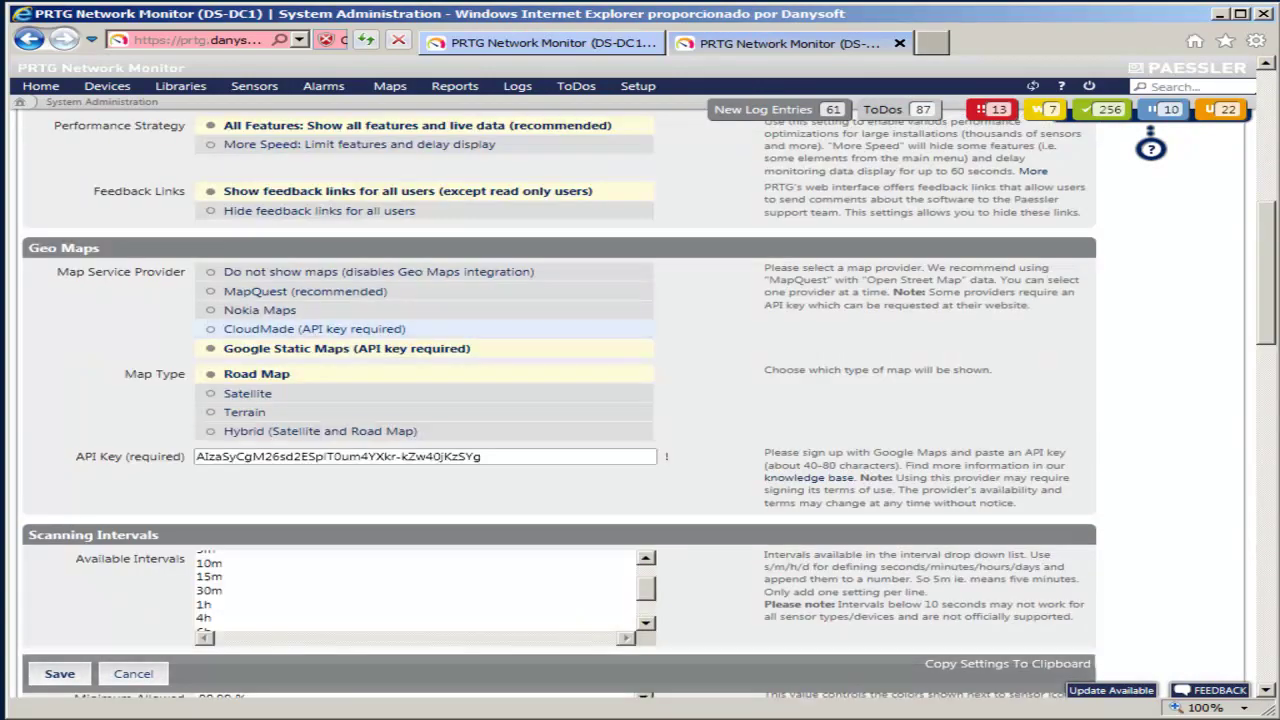
pyautogui.click(300, 431)
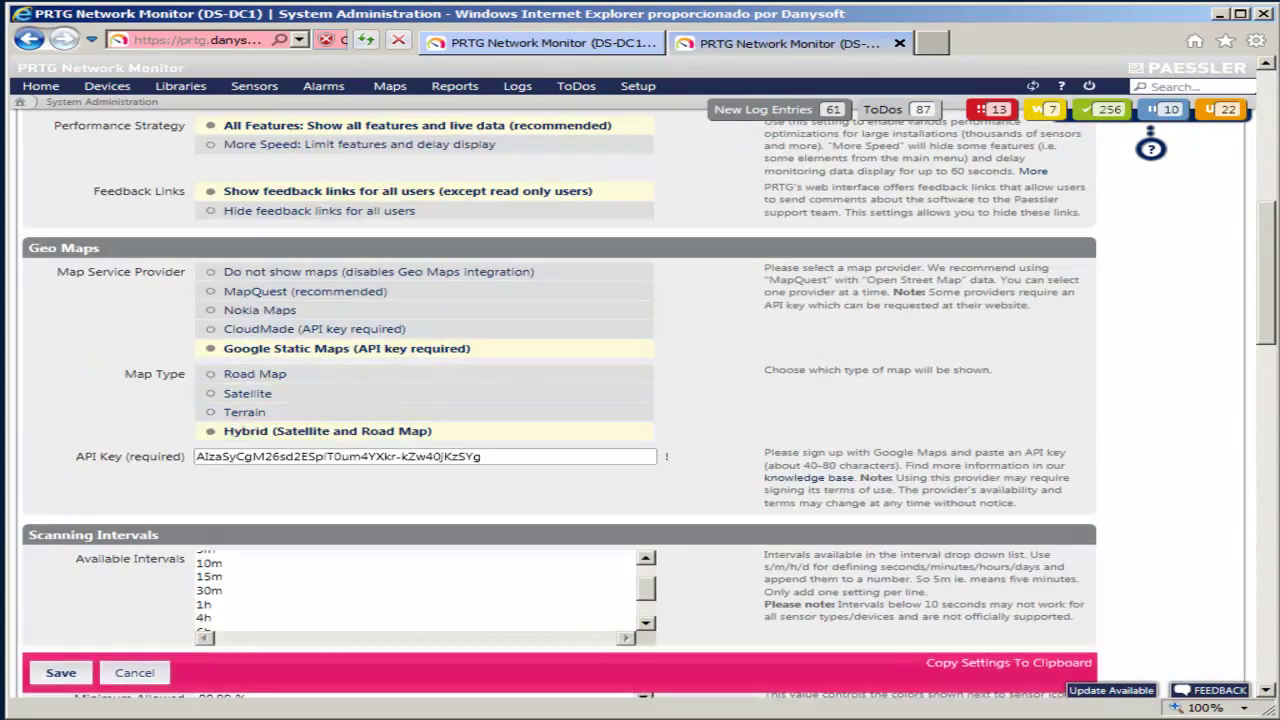
pyautogui.click(60, 672)
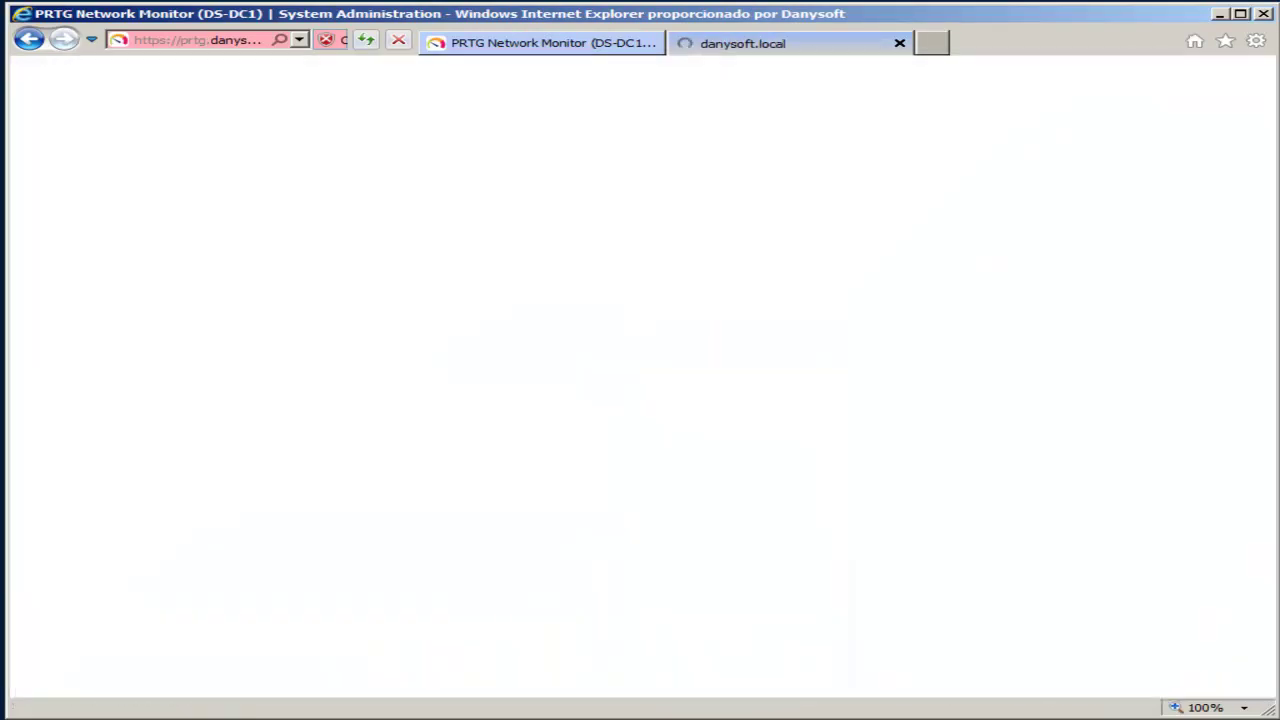
# Step: Reload ausweb.com.au's full-size geo map in the other tab, then return to Setup
pyautogui.hotkey('ctrl', 'Tab')
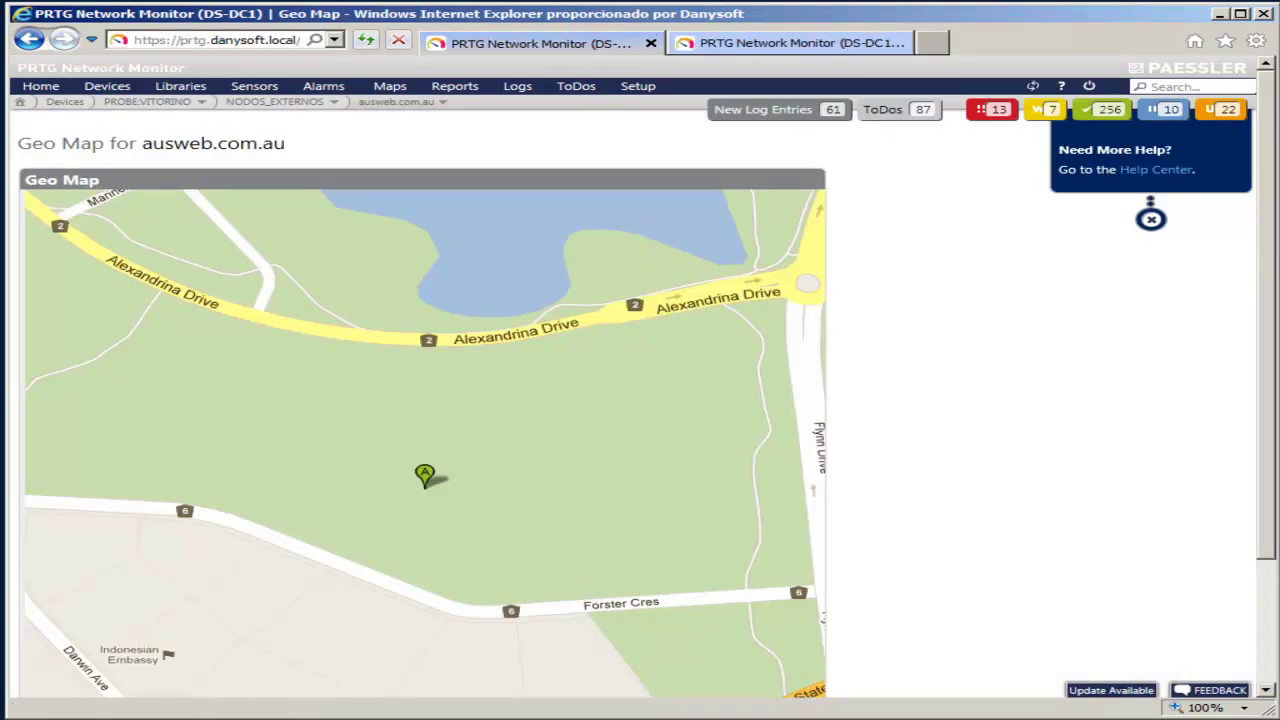
pyautogui.press('F5')
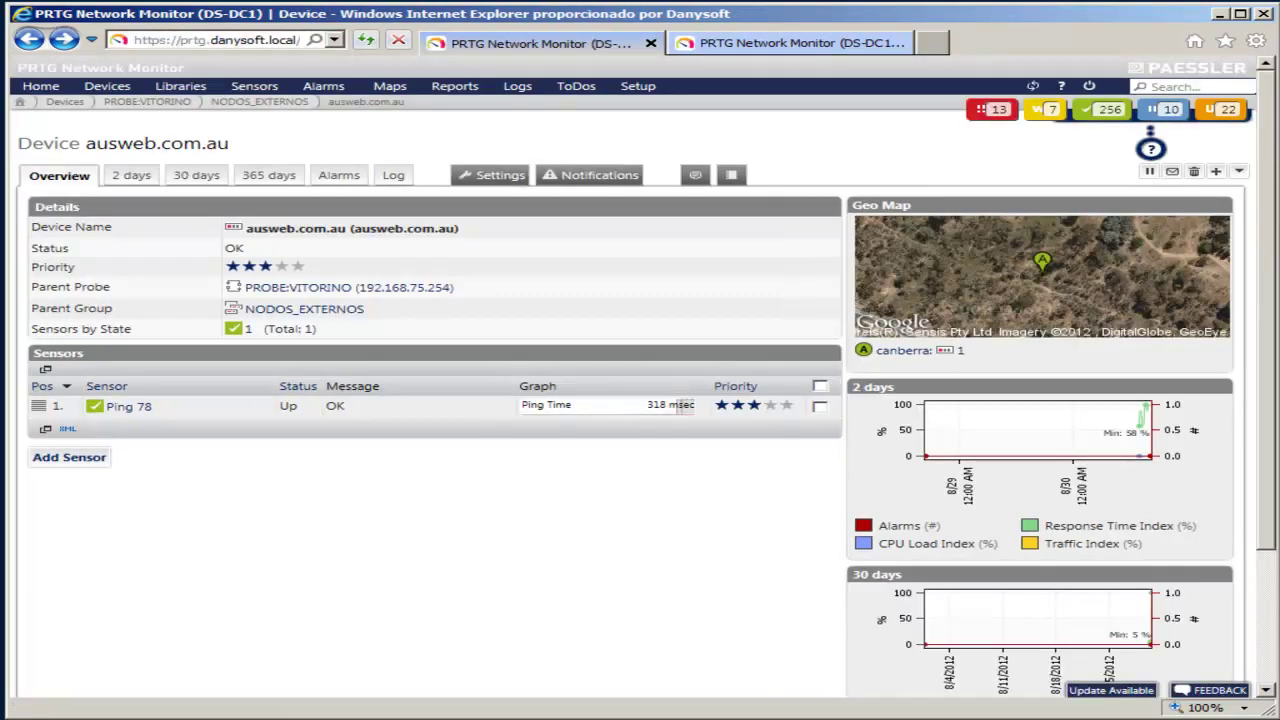
pyautogui.click(1042, 272)
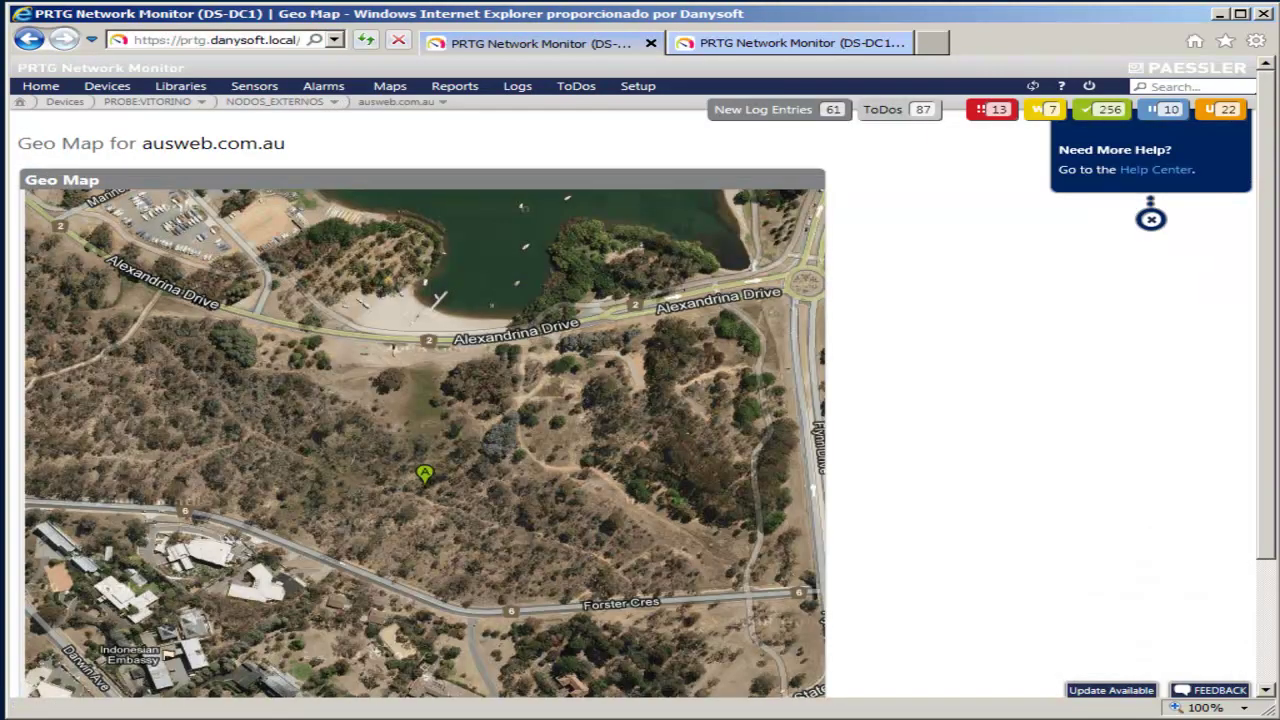
pyautogui.scroll(-3, 420, 400)
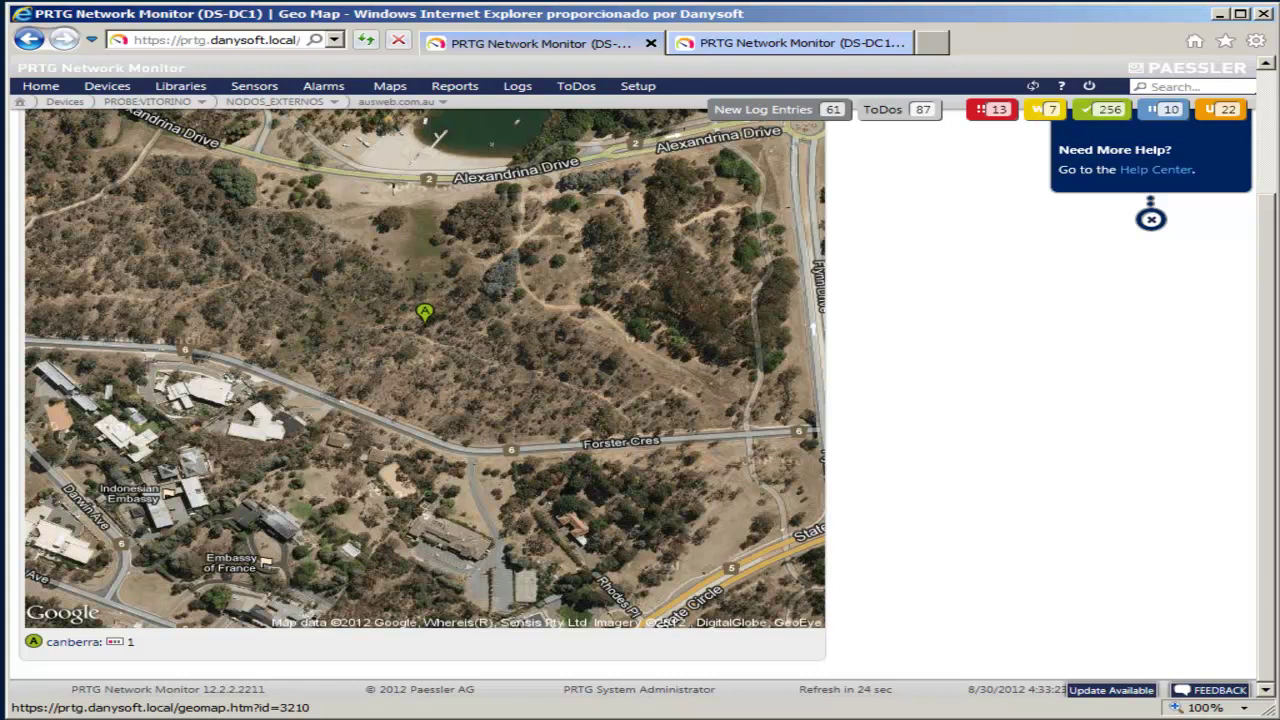
pyautogui.press('F5')
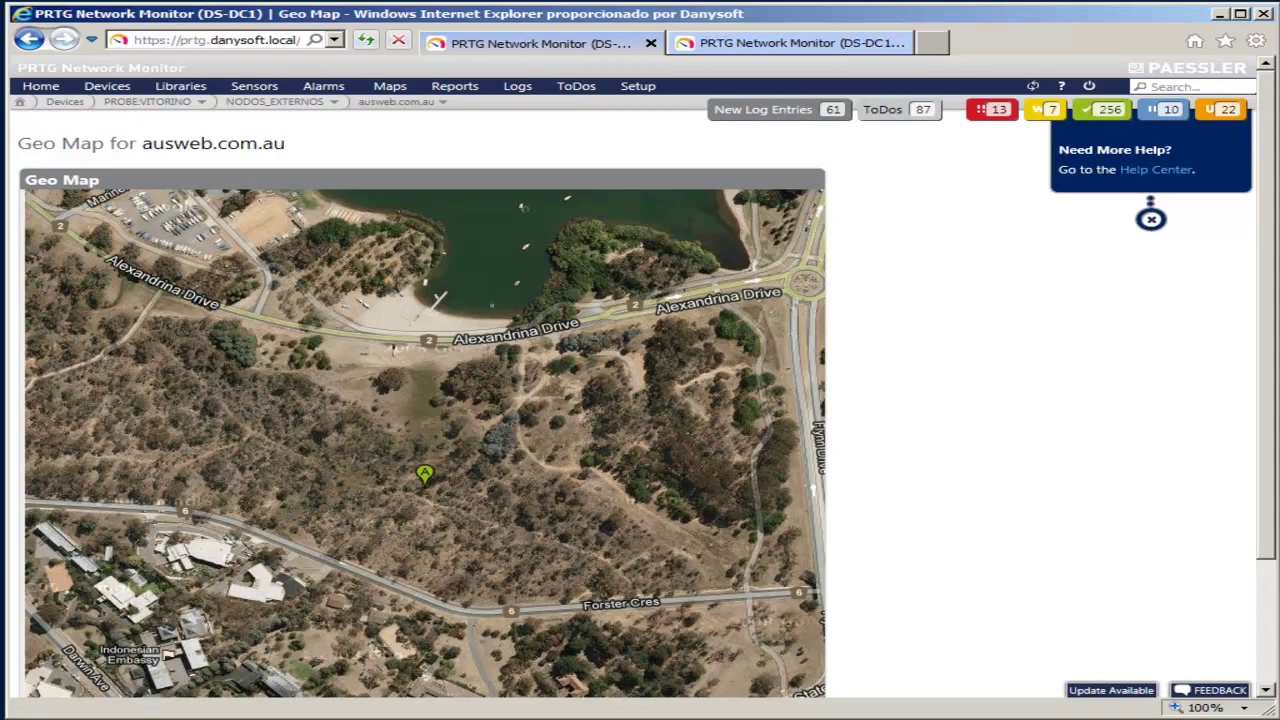
pyautogui.hotkey('ctrl', 'Tab')
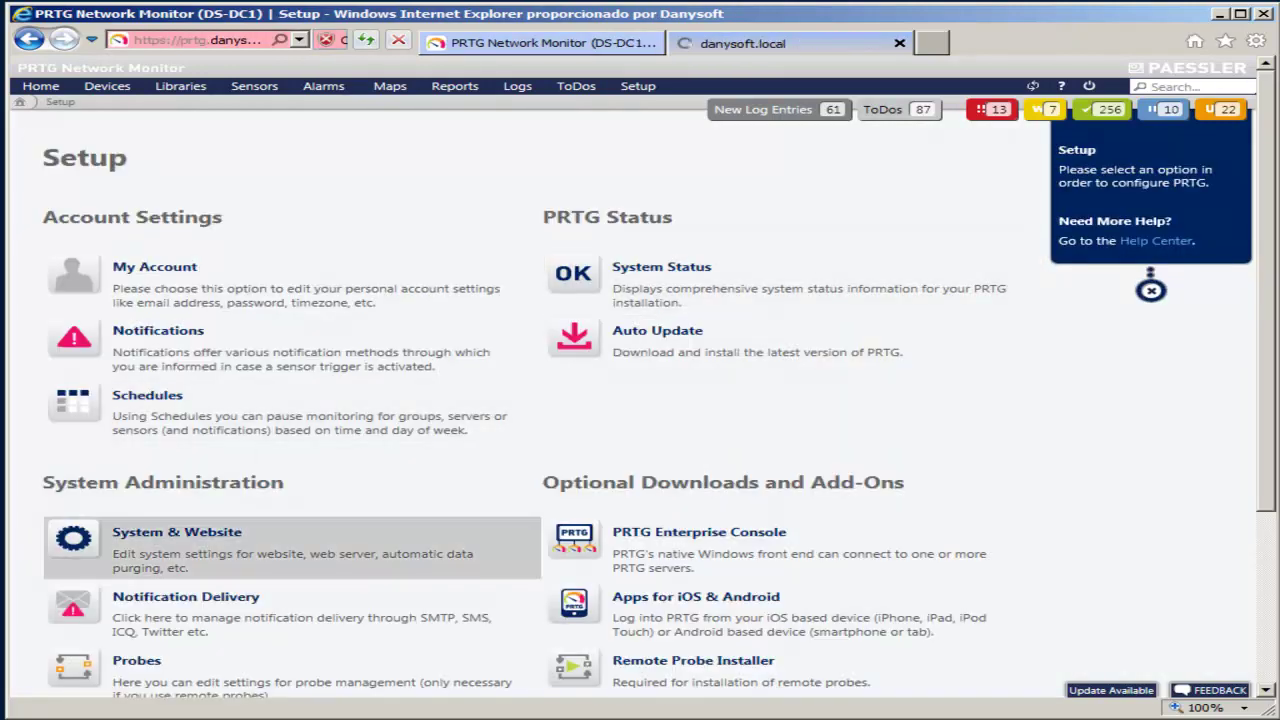
# Step: Review the Geo Maps settings under Setup > System & Website
pyautogui.click(176, 540)
pyautogui.scroll(-2, 640, 400)
pyautogui.scroll(-4, 300, 405)
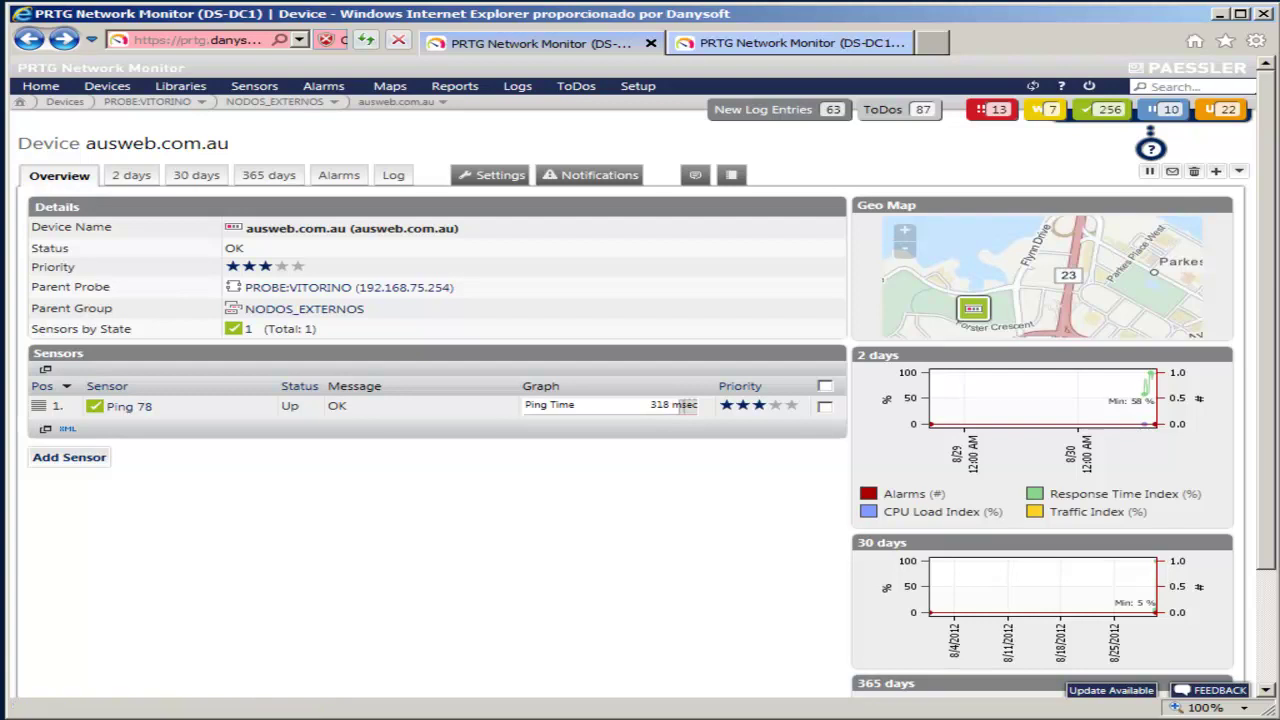
# Step: List canberra devices, return to ausweb.com.au, and select its page address
pyautogui.click(973, 308)
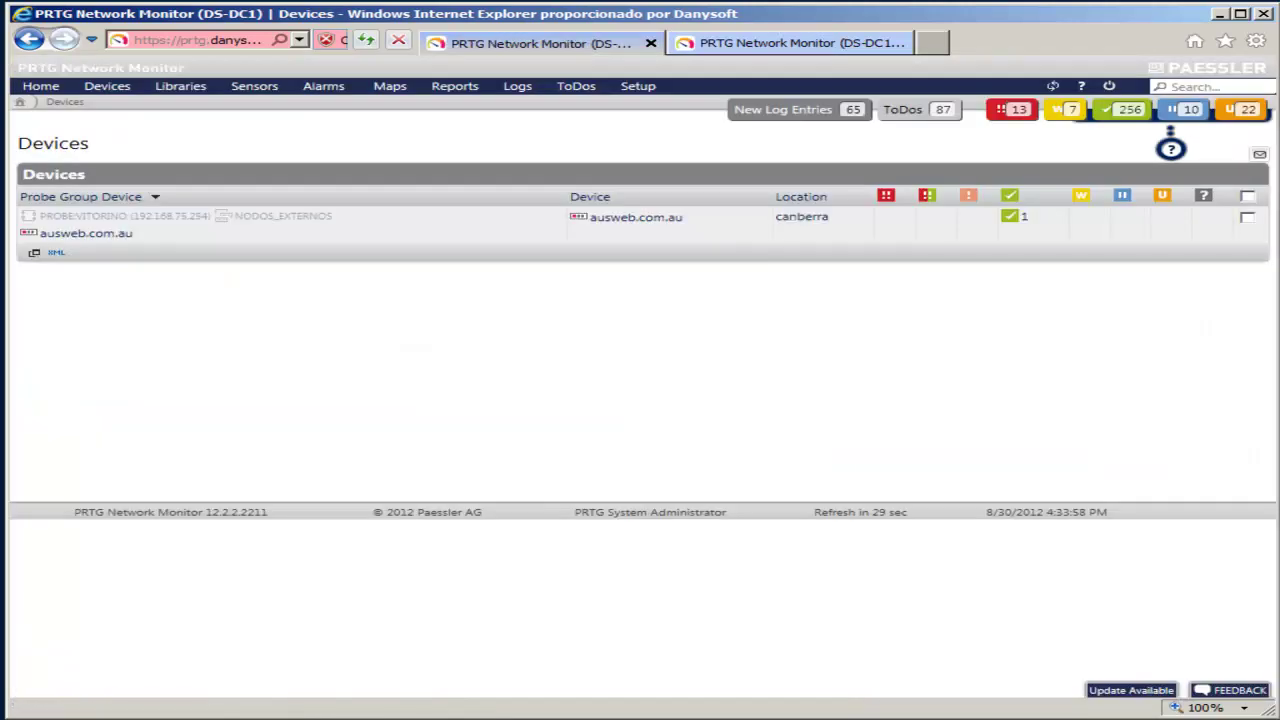
pyautogui.click(86, 233)
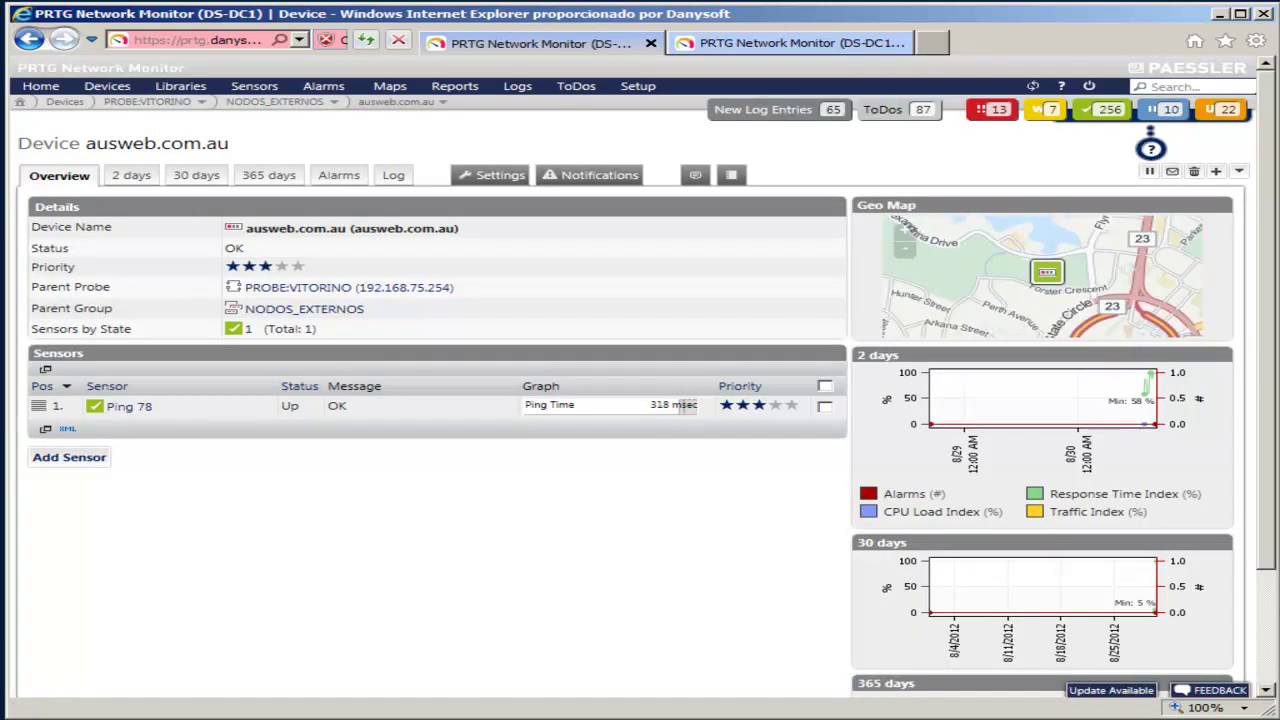
pyautogui.click(200, 40)
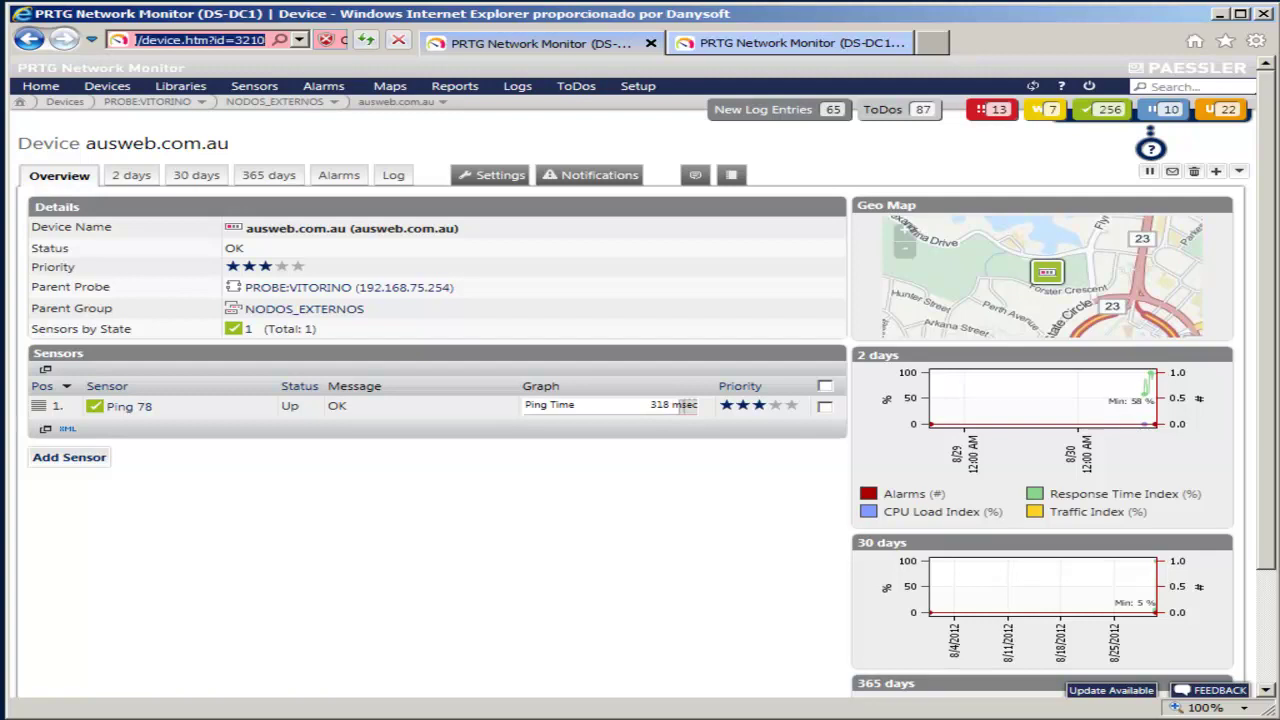
# Step: Load the copied device URL in a new Firefox tab and confirm a certificate exception
pyautogui.hotkey('alt', 'Tab')
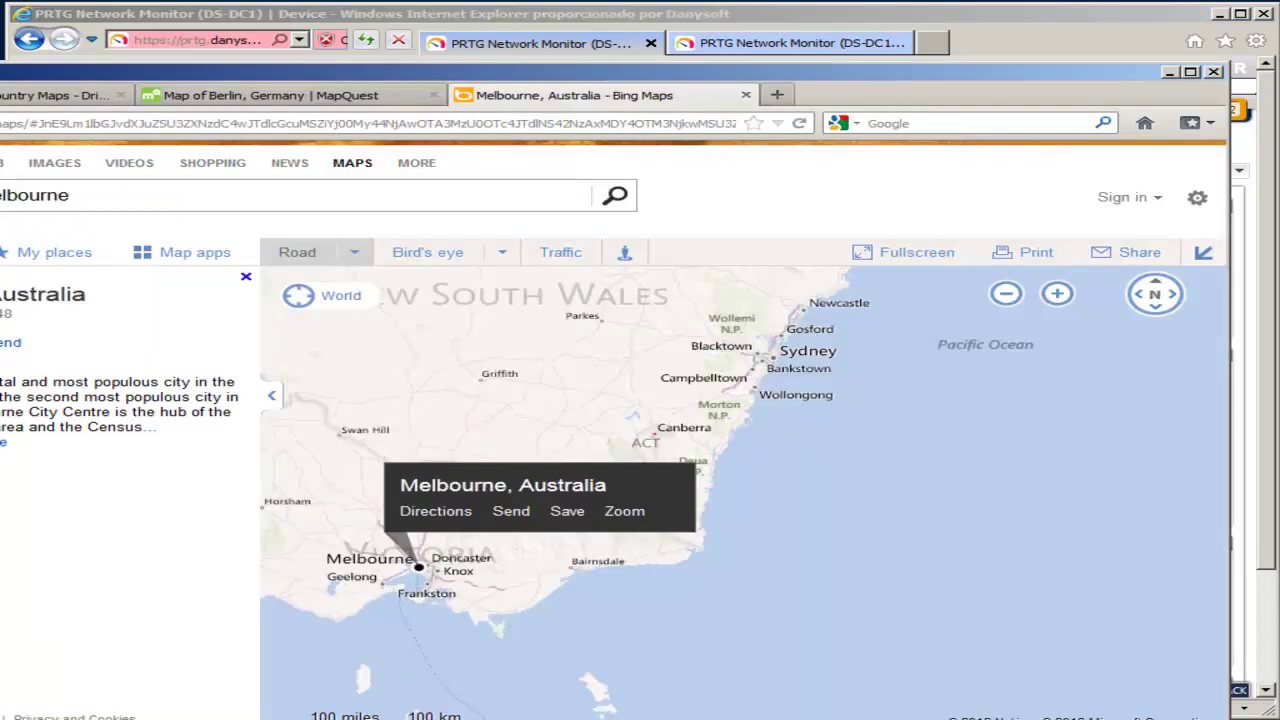
pyautogui.hotkey('ctrl', 't')
pyautogui.write('https://prtg.danysoft.local/device.htm?id=3210')
pyautogui.press('Return')
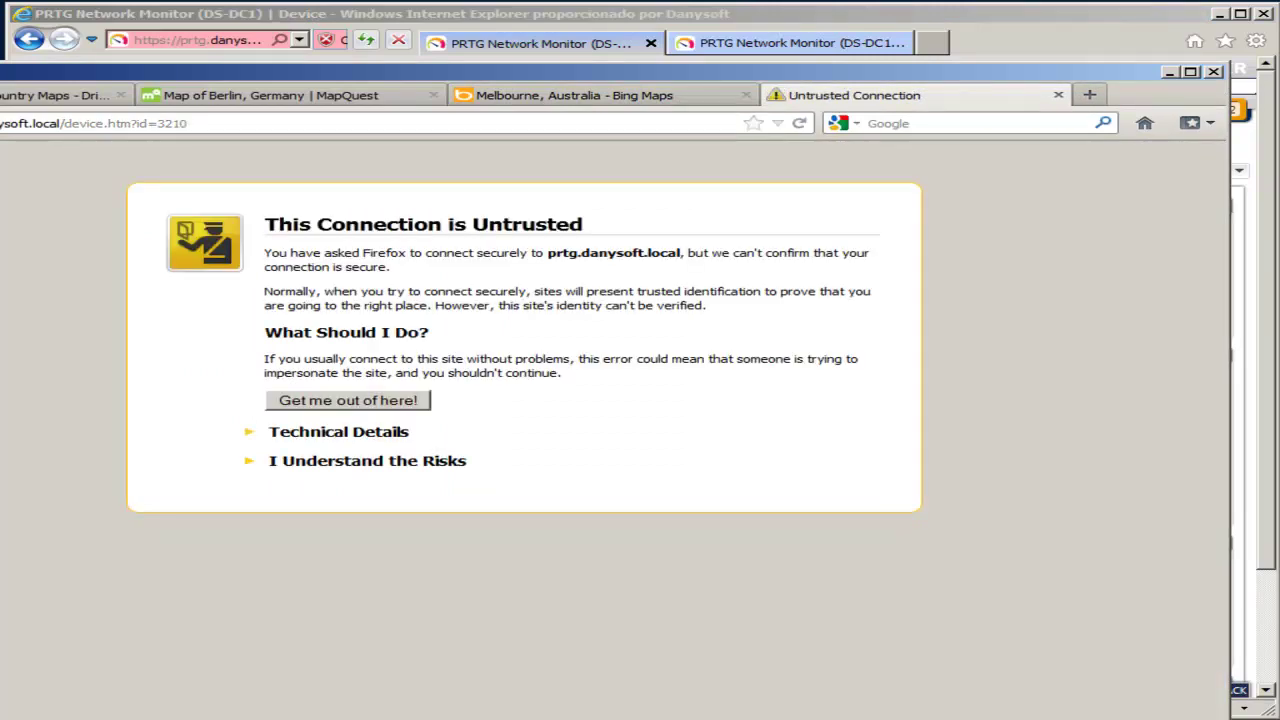
pyautogui.click(367, 460)
pyautogui.click(336, 582)
pyautogui.click(694, 606)
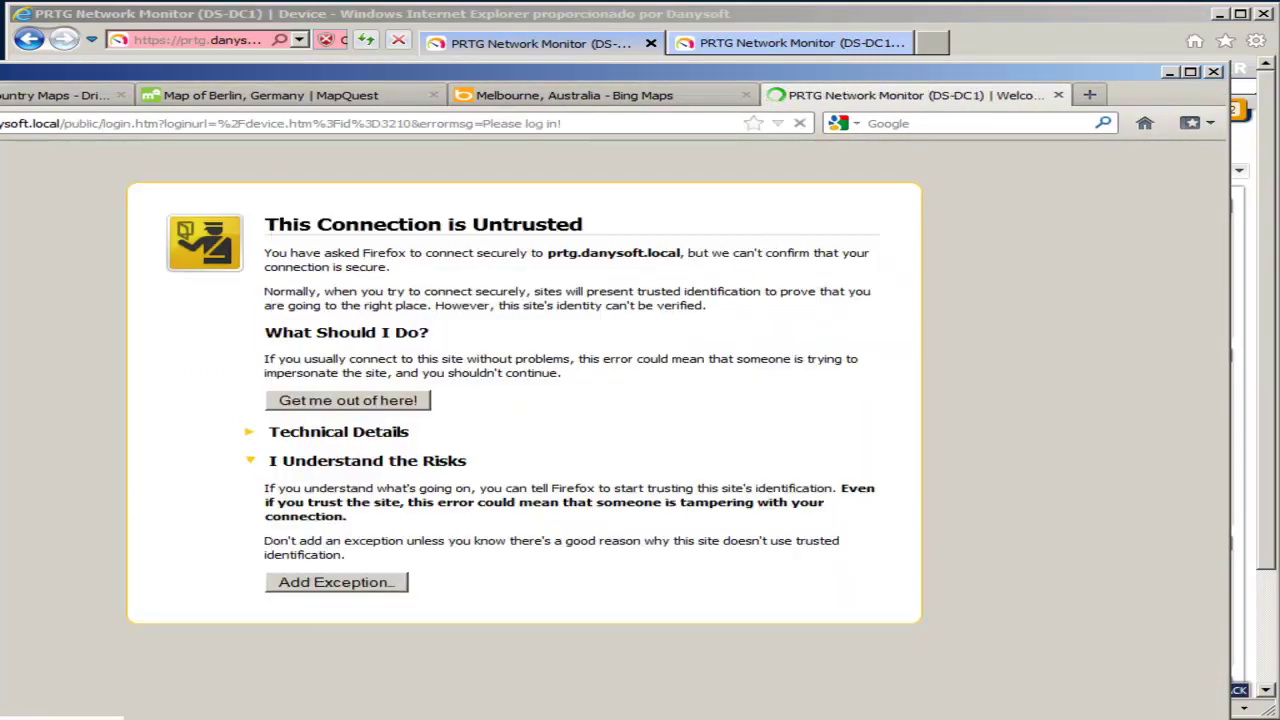
# Step: Log in to PRTG as admin with the account password
pyautogui.write('admin')
pyautogui.press('Tab')
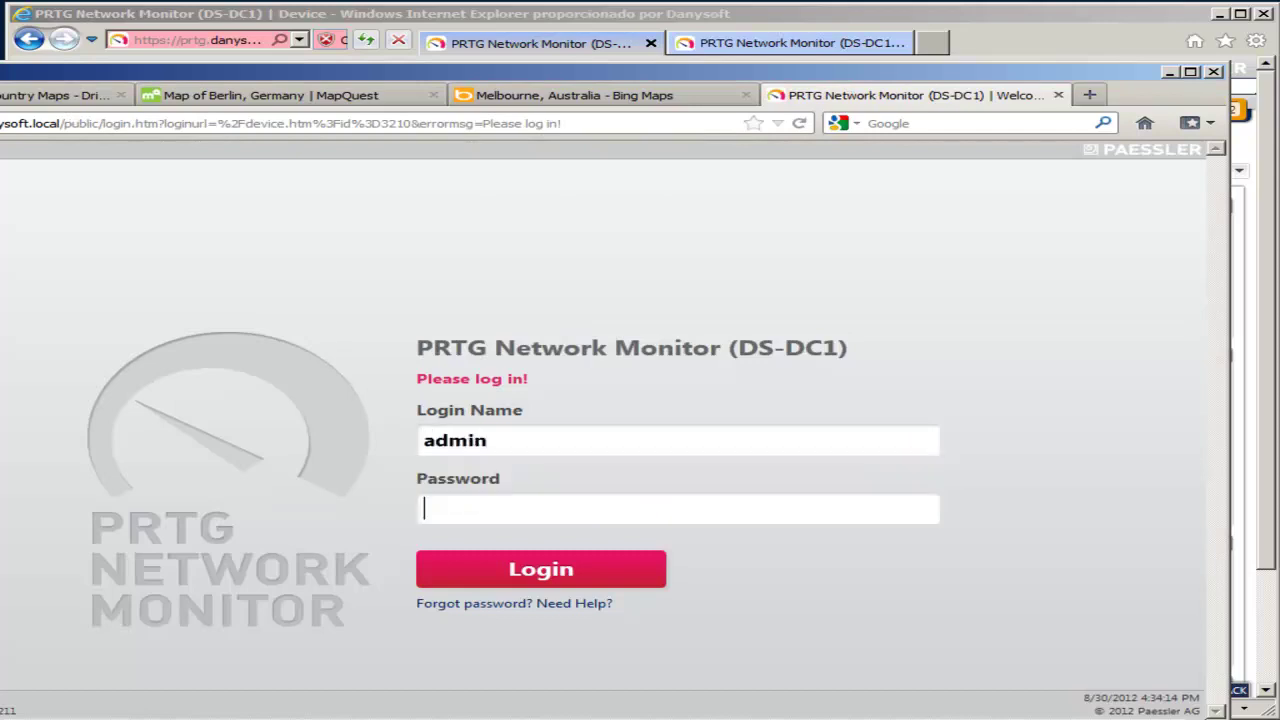
pyautogui.write('admin')
pyautogui.press('Return')
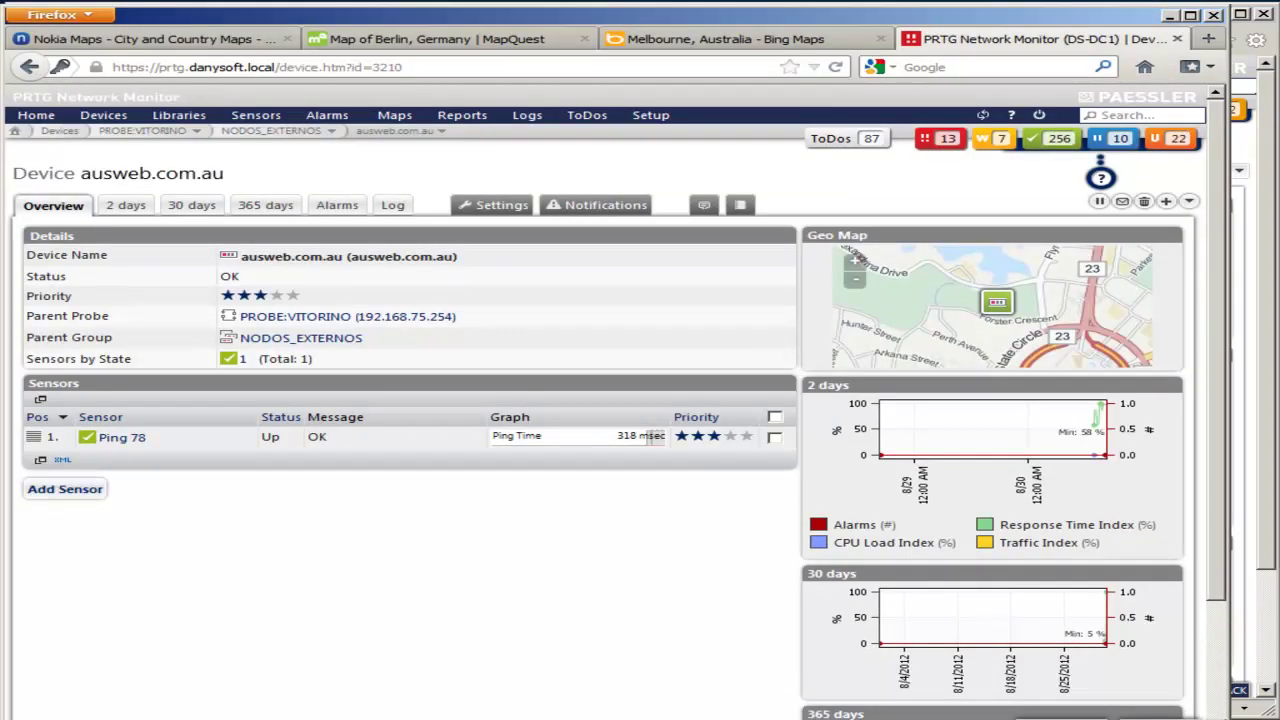
pyautogui.scroll(-2, 600, 400)
pyautogui.scroll(2, 600, 400)
# Step: Visit Help and Support, go back, then open the NODOS_EXTERNOS group overview via the breadcrumb
pyautogui.click(1011, 115)
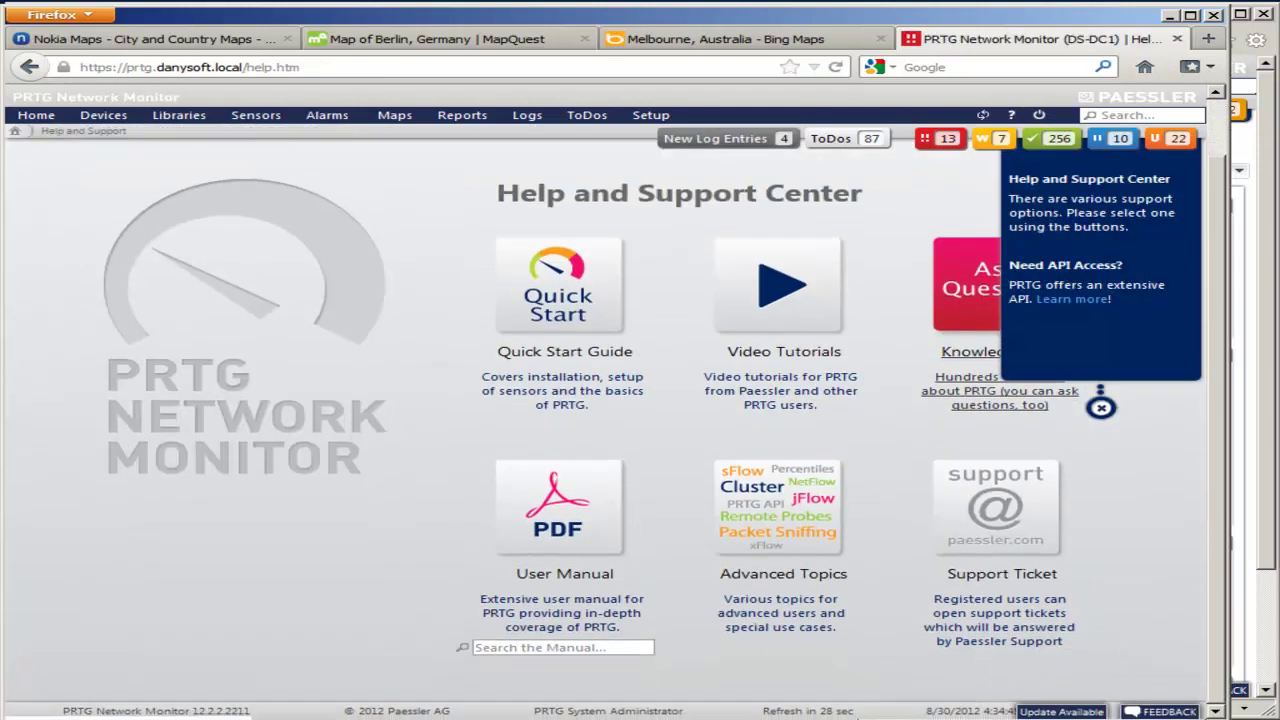
pyautogui.hotkey('alt', 'Left')
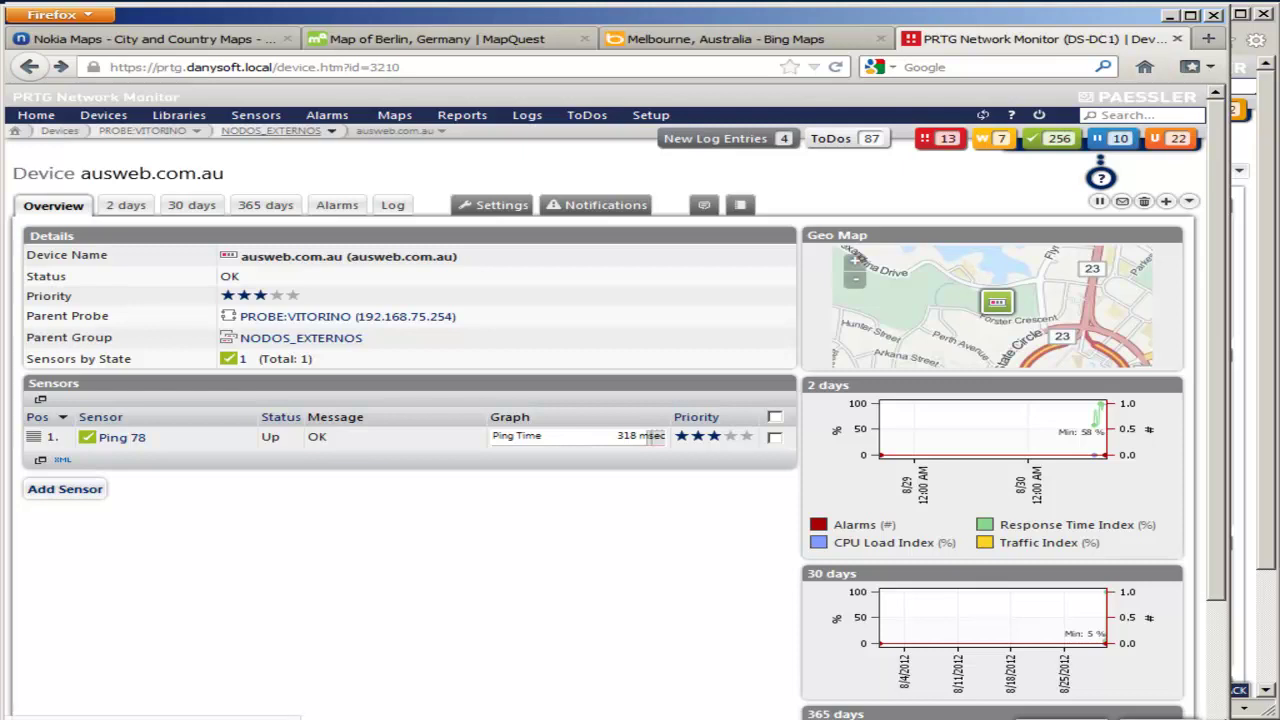
pyautogui.click(271, 131)
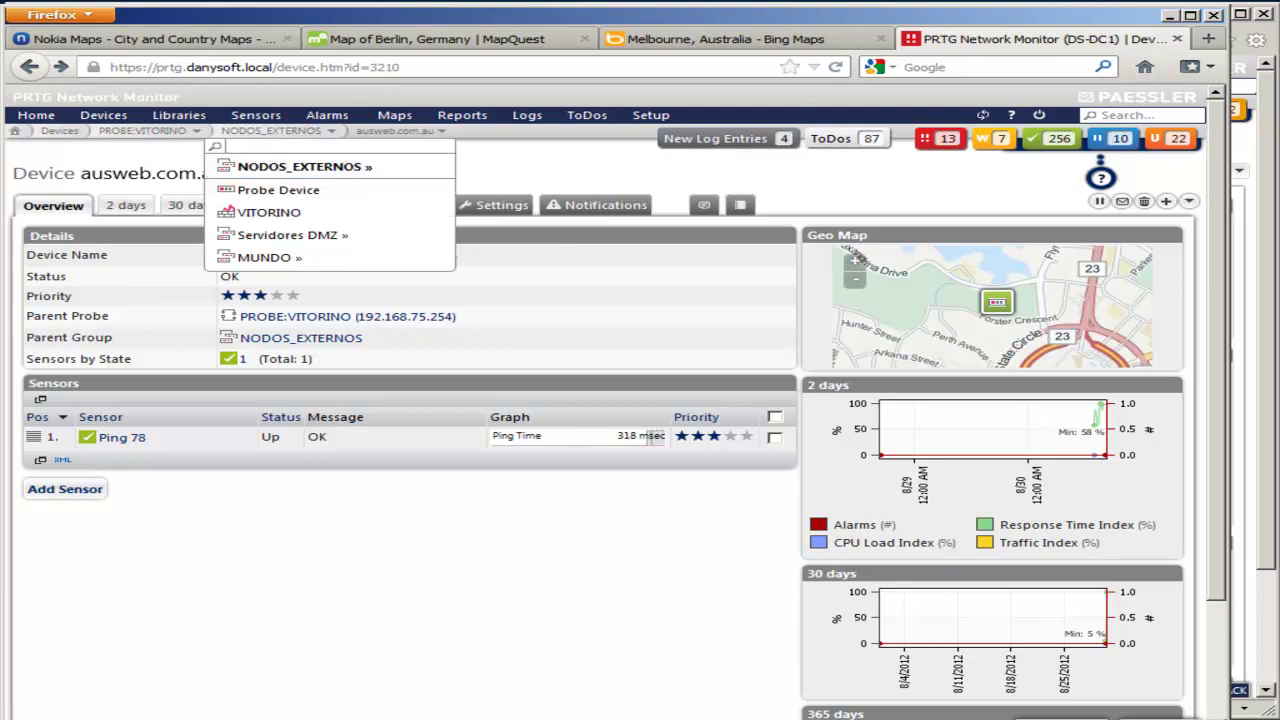
pyautogui.click(300, 167)
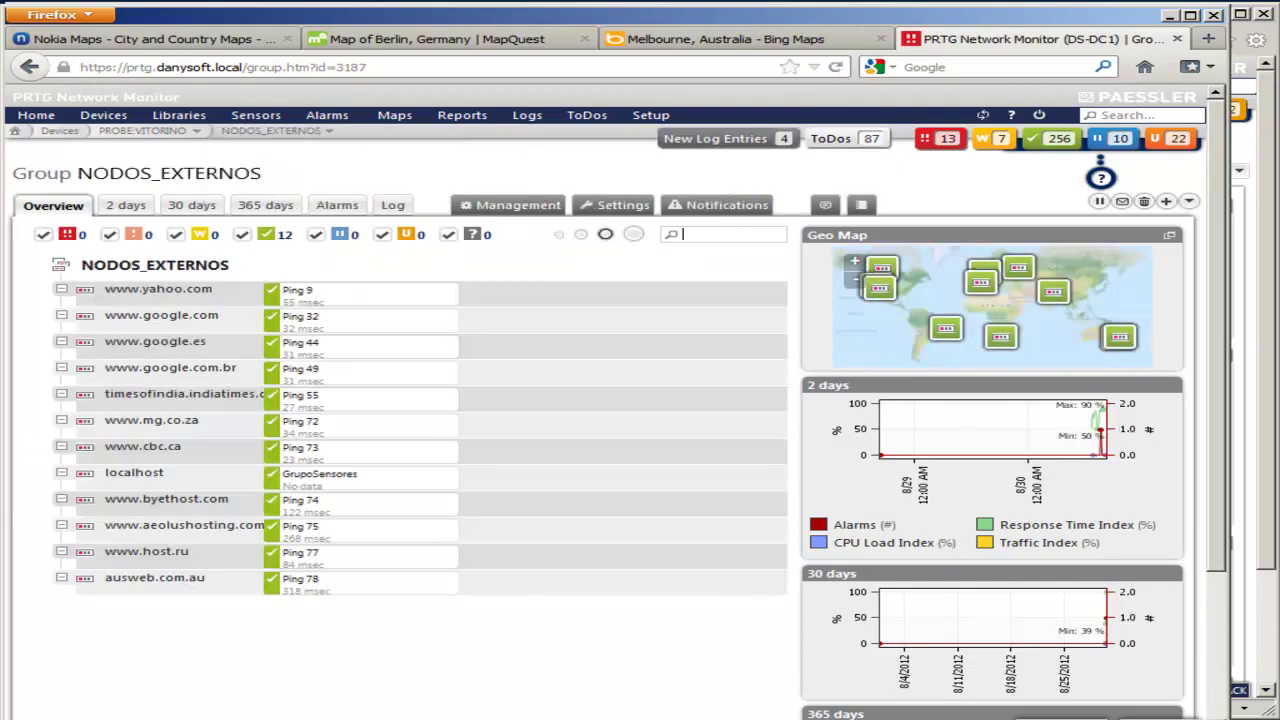
# Step: Filter the NODOS_EXTERNOS device list to the new delhi location
pyautogui.click(690, 234)
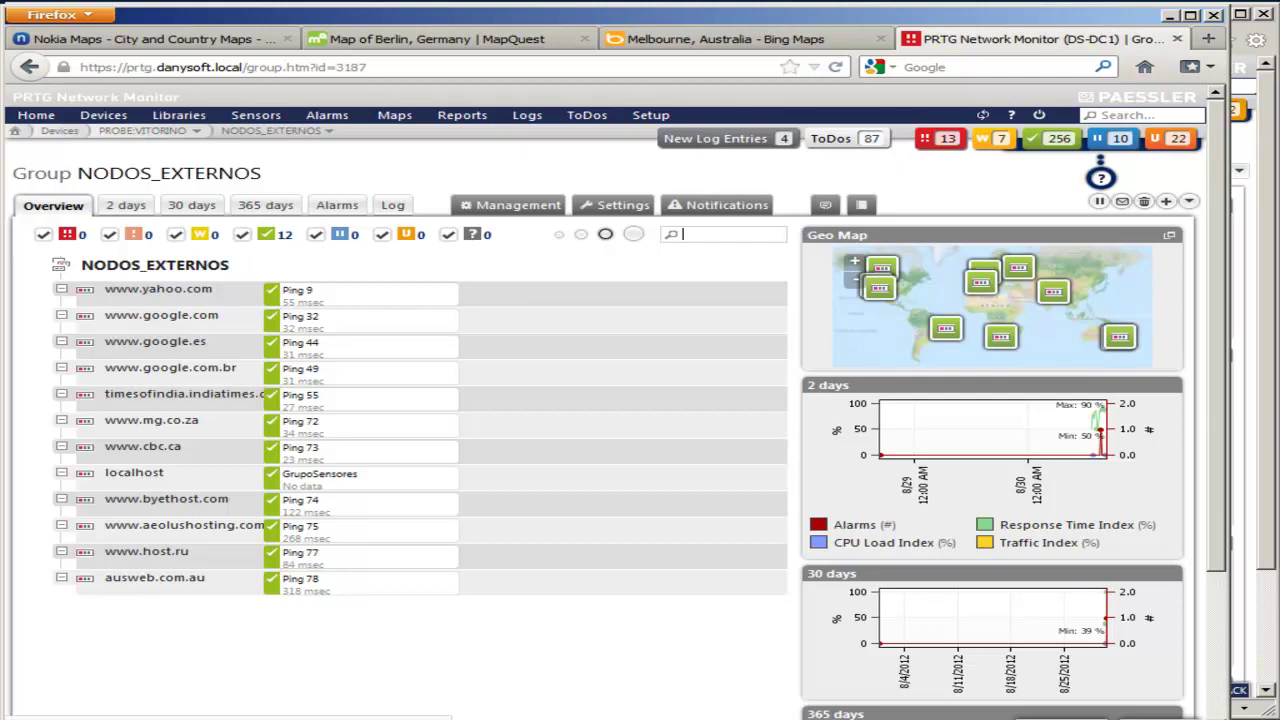
pyautogui.click(880, 287)
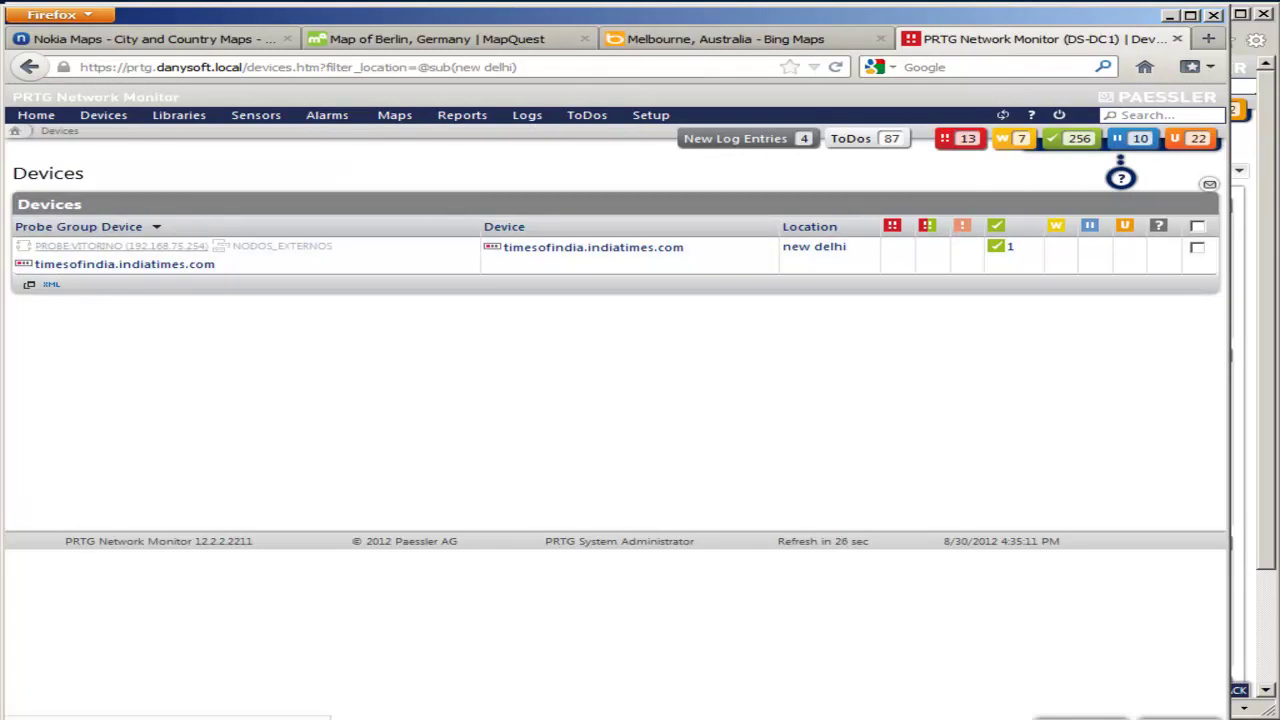
# Step: Open timesofindia.indiatimes.com and zoom its geo map out three levels, centred on India
pyautogui.click(124, 264)
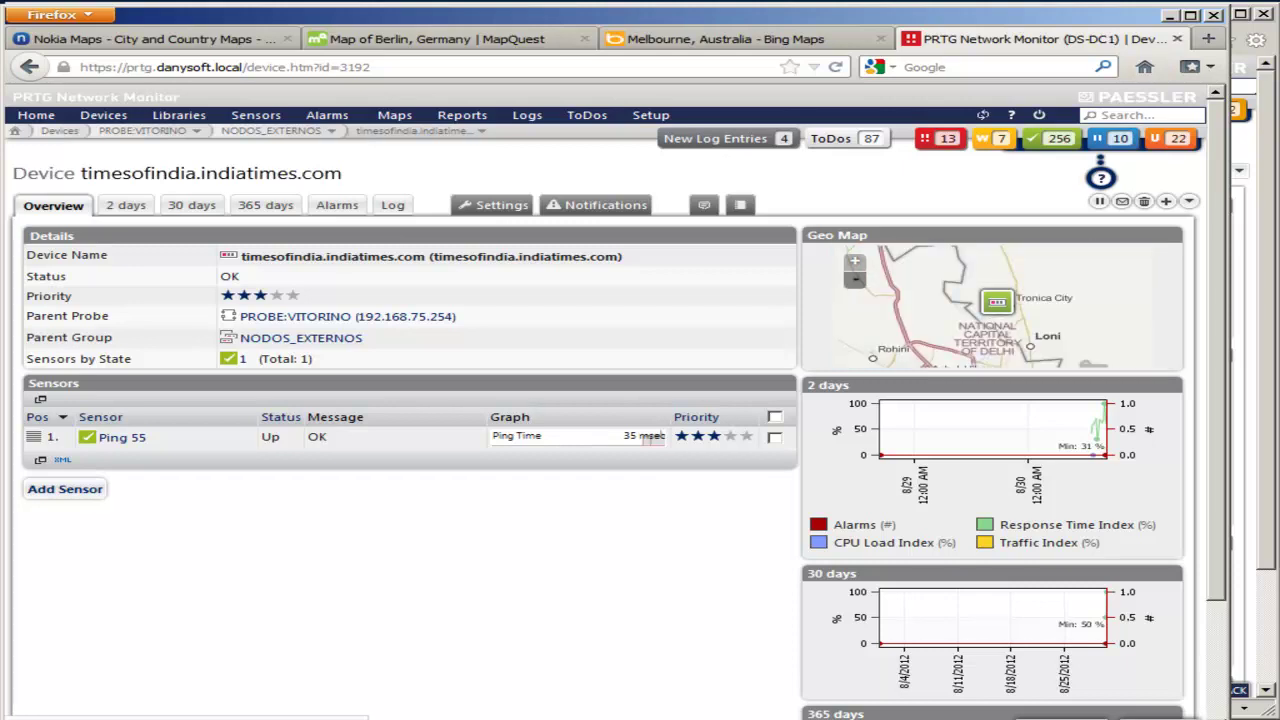
pyautogui.click(855, 281)
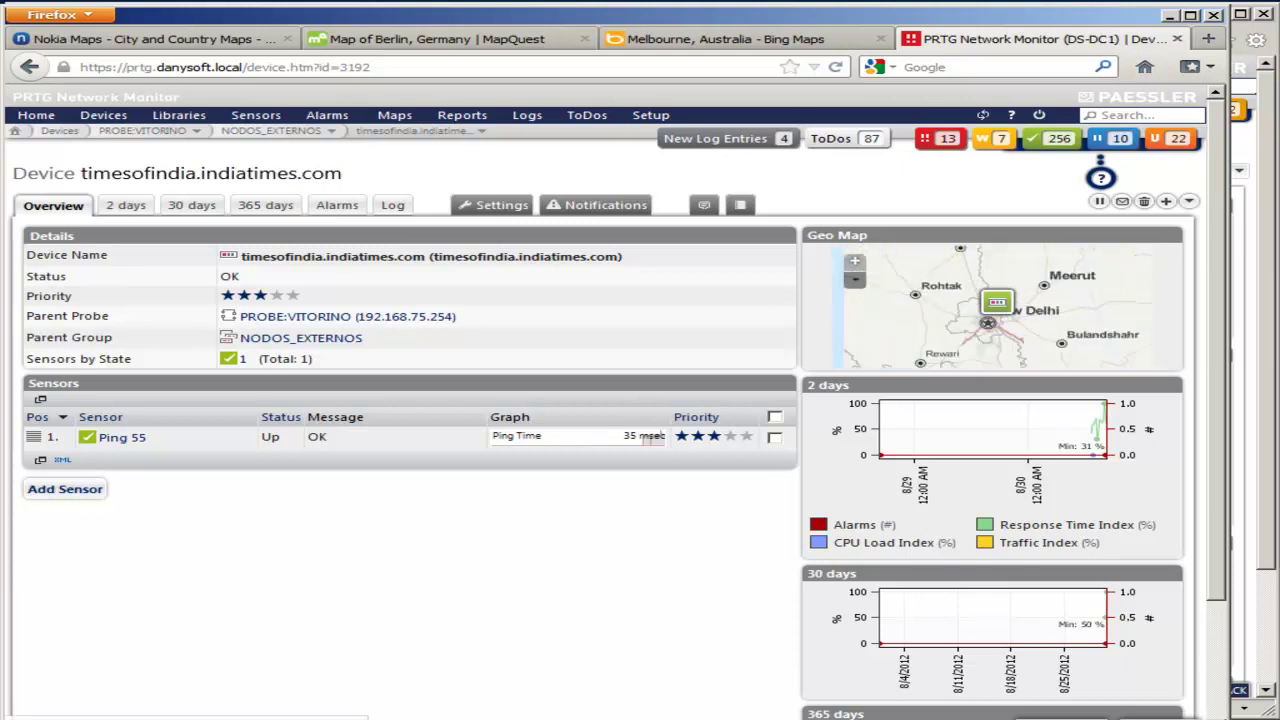
pyautogui.click(855, 281)
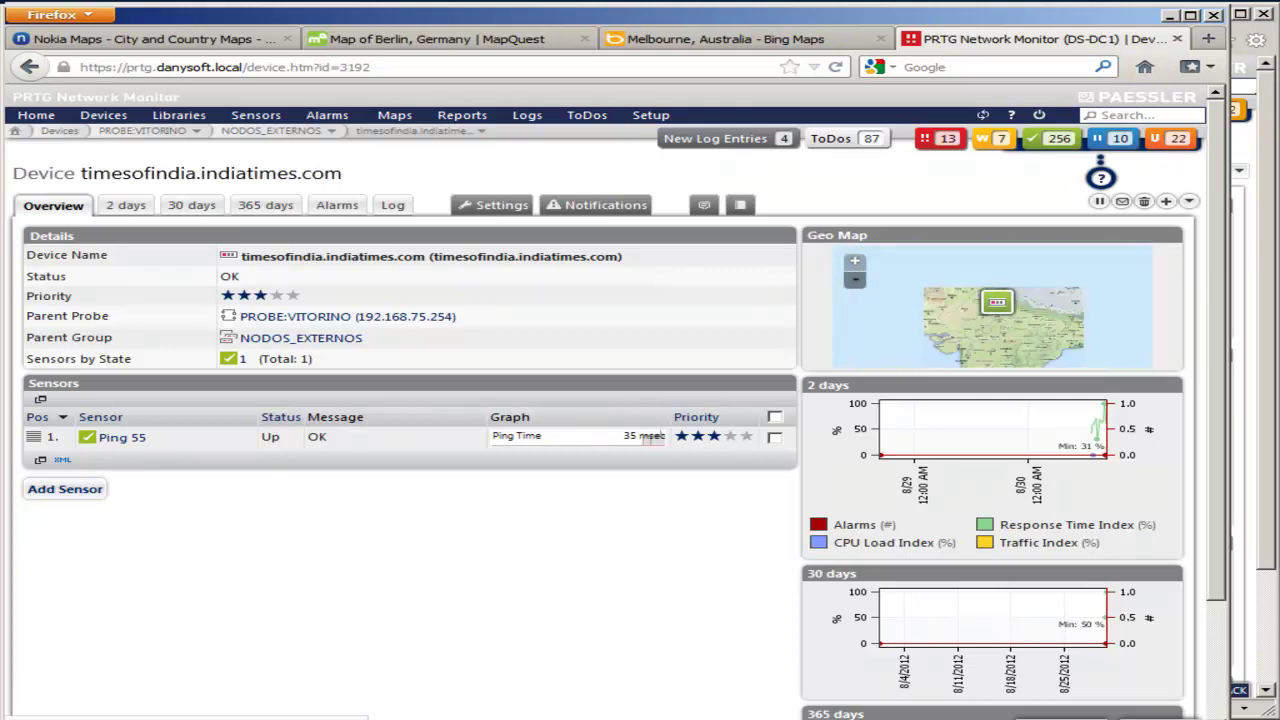
pyautogui.click(855, 281)
pyautogui.moveTo(990, 320); pyautogui.dragTo(998, 282)
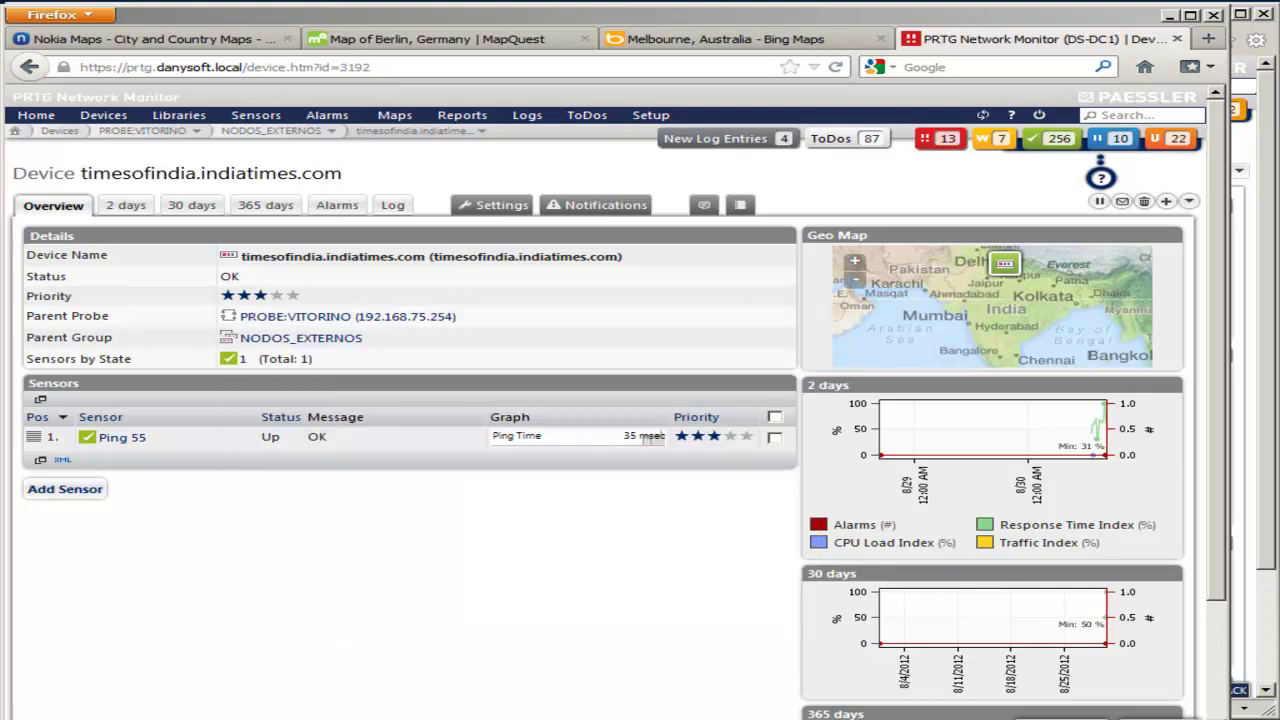
# Step: Open the timesofindia.indiatimes.com device settings and check its geo location, new delhi
pyautogui.click(493, 204)
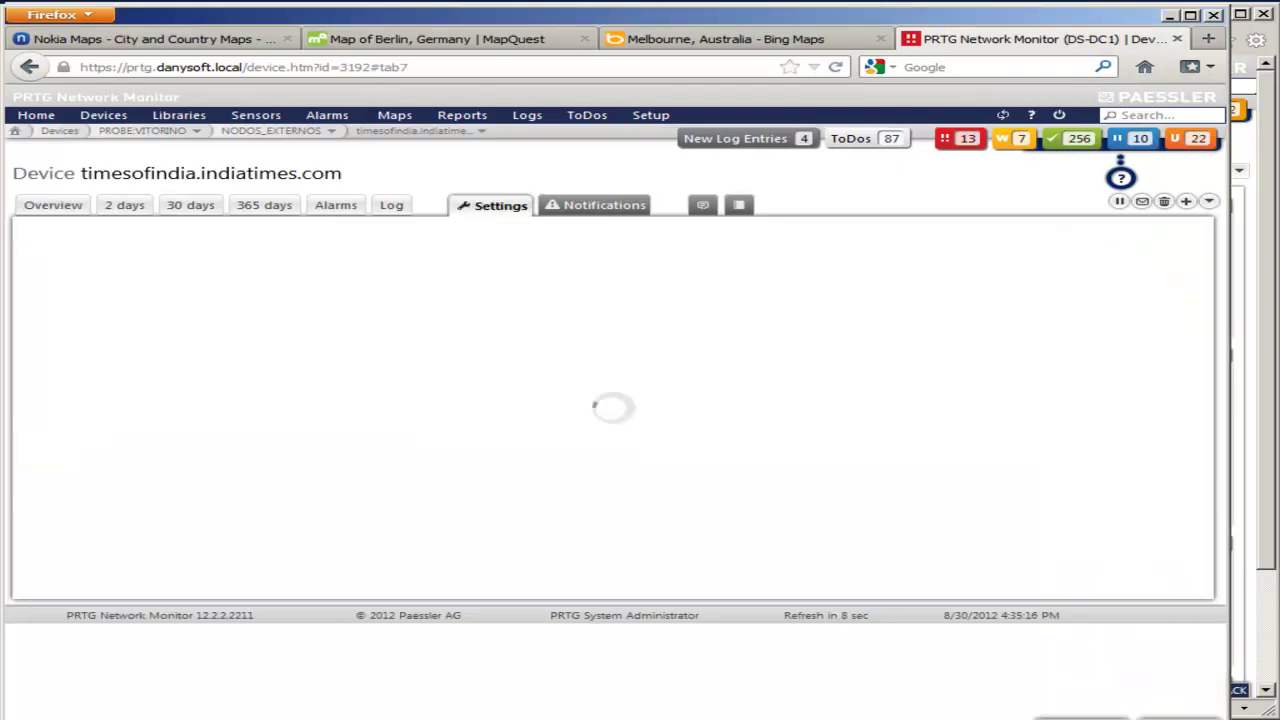
pyautogui.scroll(-15, 610, 420)
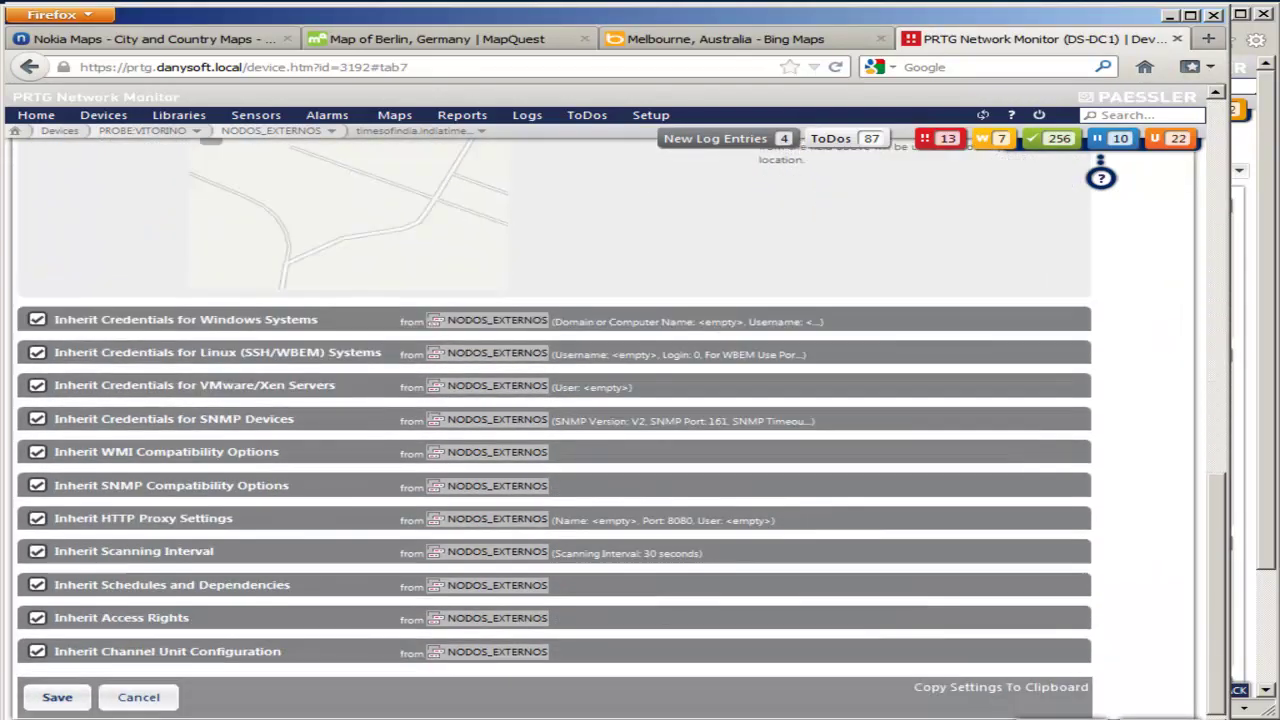
pyautogui.scroll(5, 550, 420)
pyautogui.press('Tab')
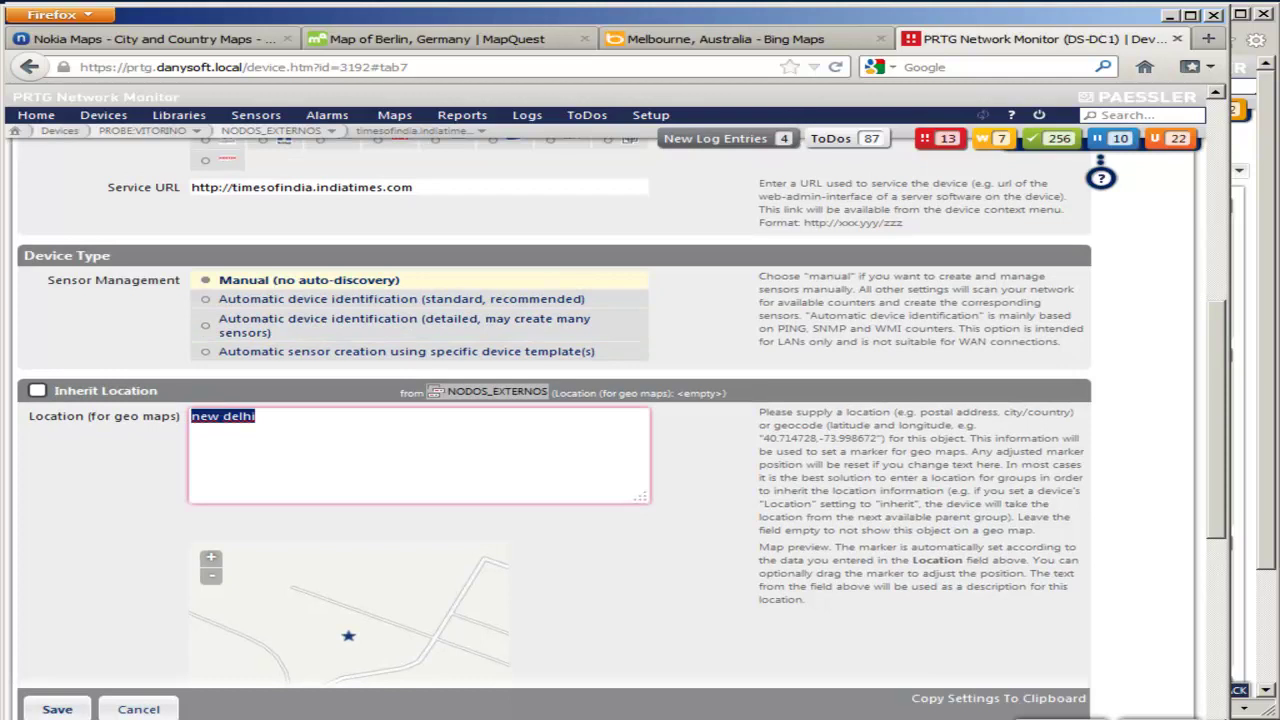
pyautogui.scroll(3, 600, 400)
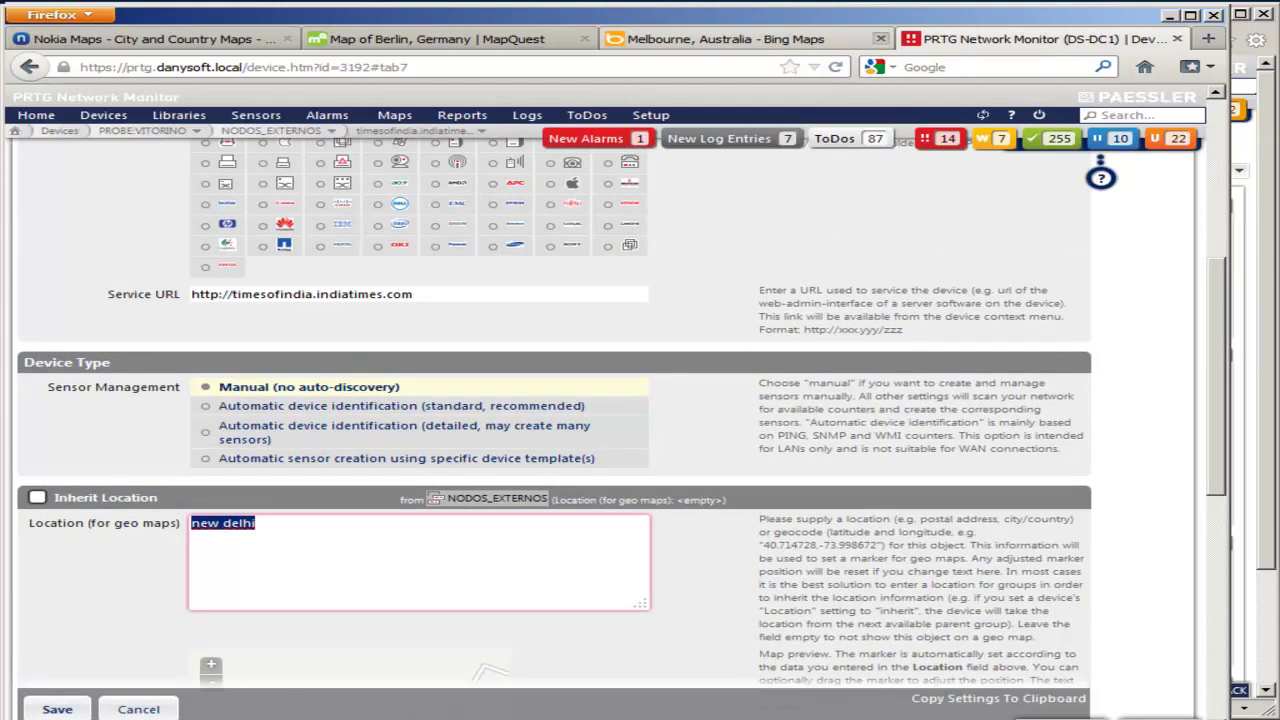
# Step: Close the Bing Maps, MapQuest, Nokia Maps and map lookup tabs in Firefox
pyautogui.click(880, 38)
pyautogui.click(586, 38)
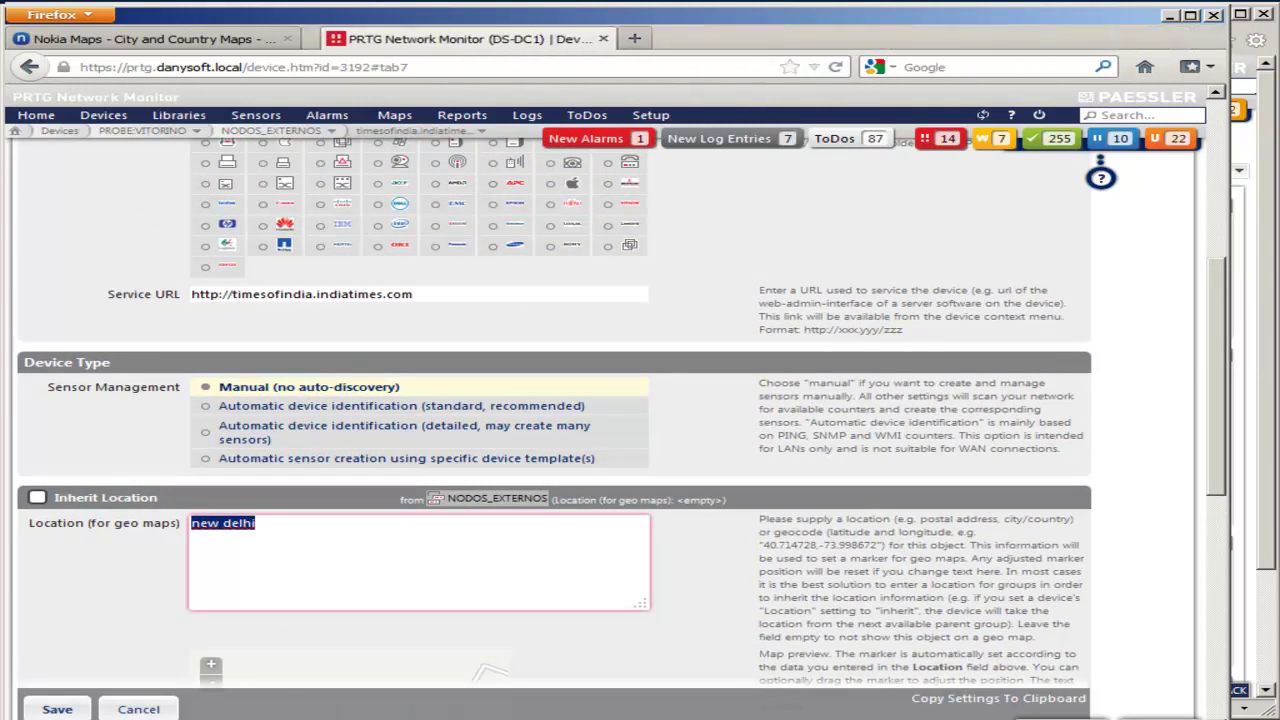
pyautogui.click(260, 38)
pyautogui.click(287, 38)
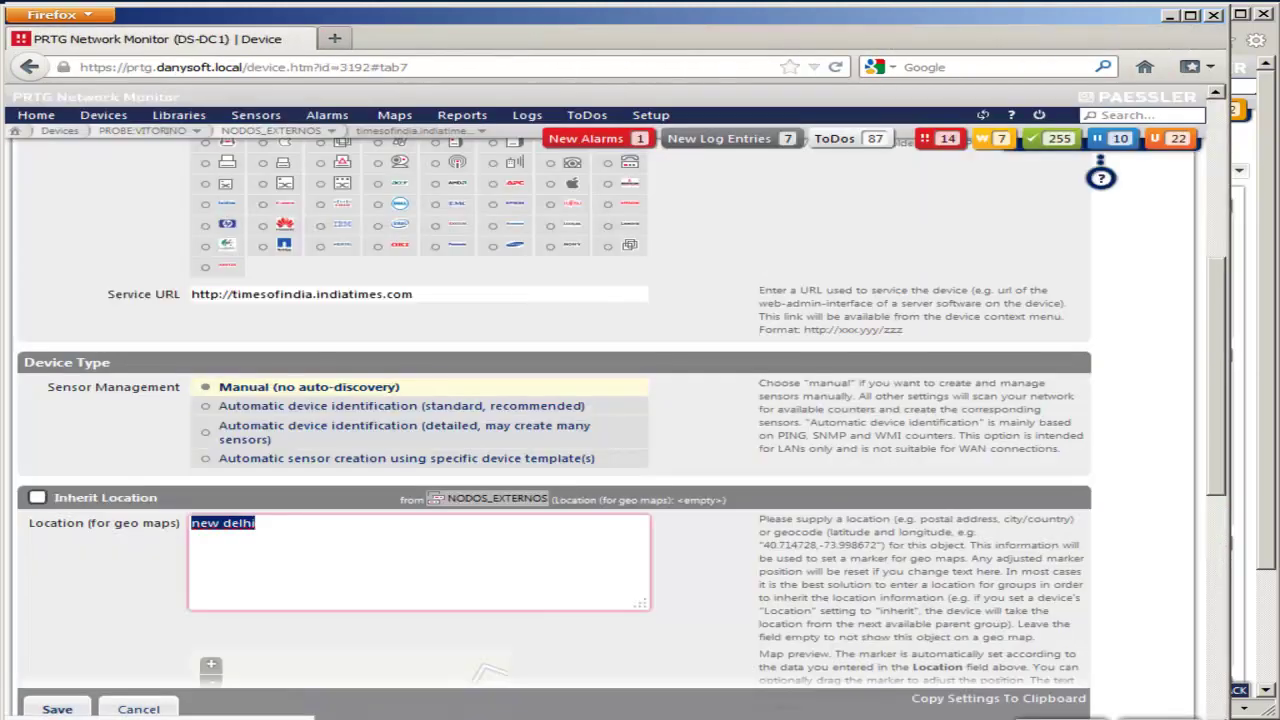
# Step: Go to the NODOS_EXTERNOS group page from the breadcrumb group list
pyautogui.scroll(4, 262, 183)
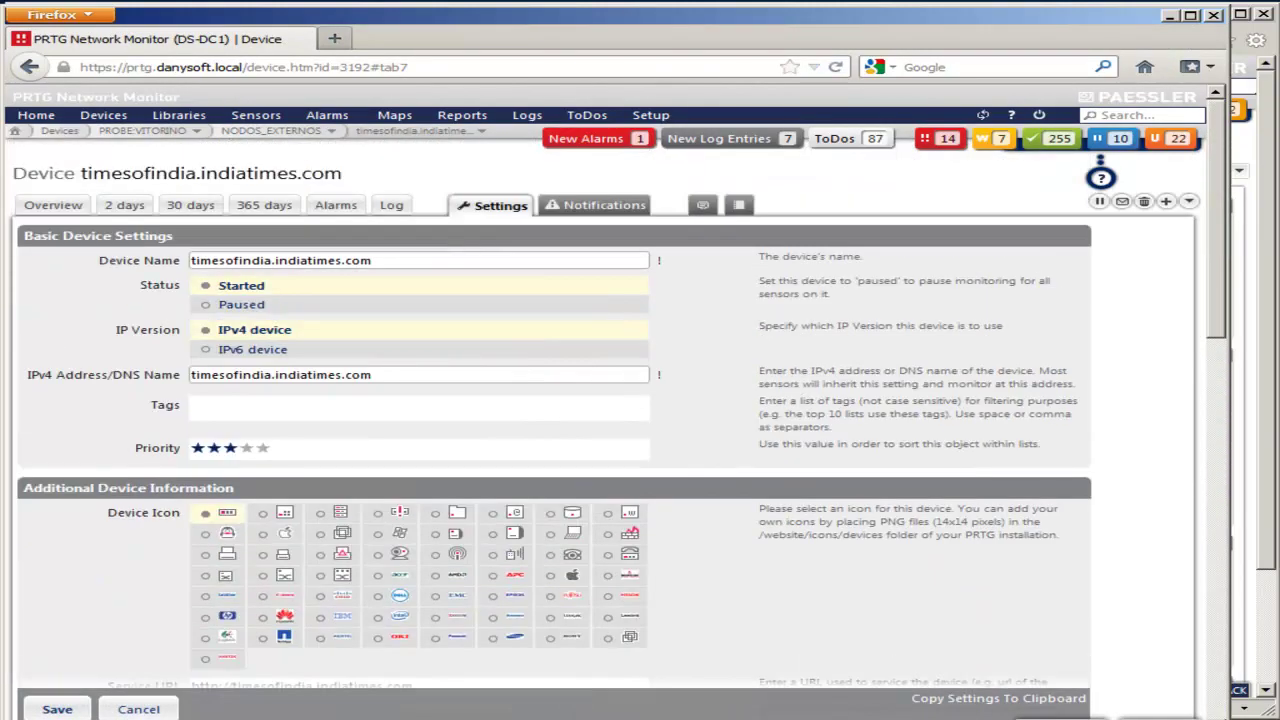
pyautogui.click(271, 131)
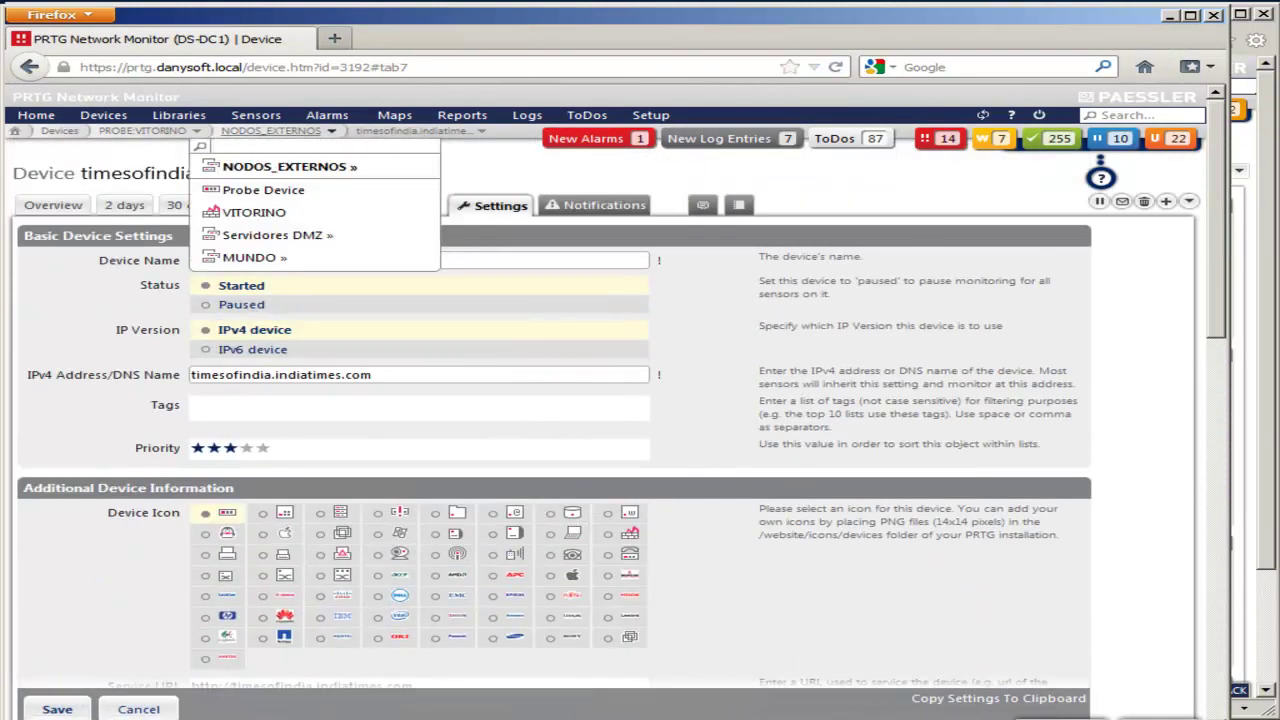
pyautogui.click(284, 166)
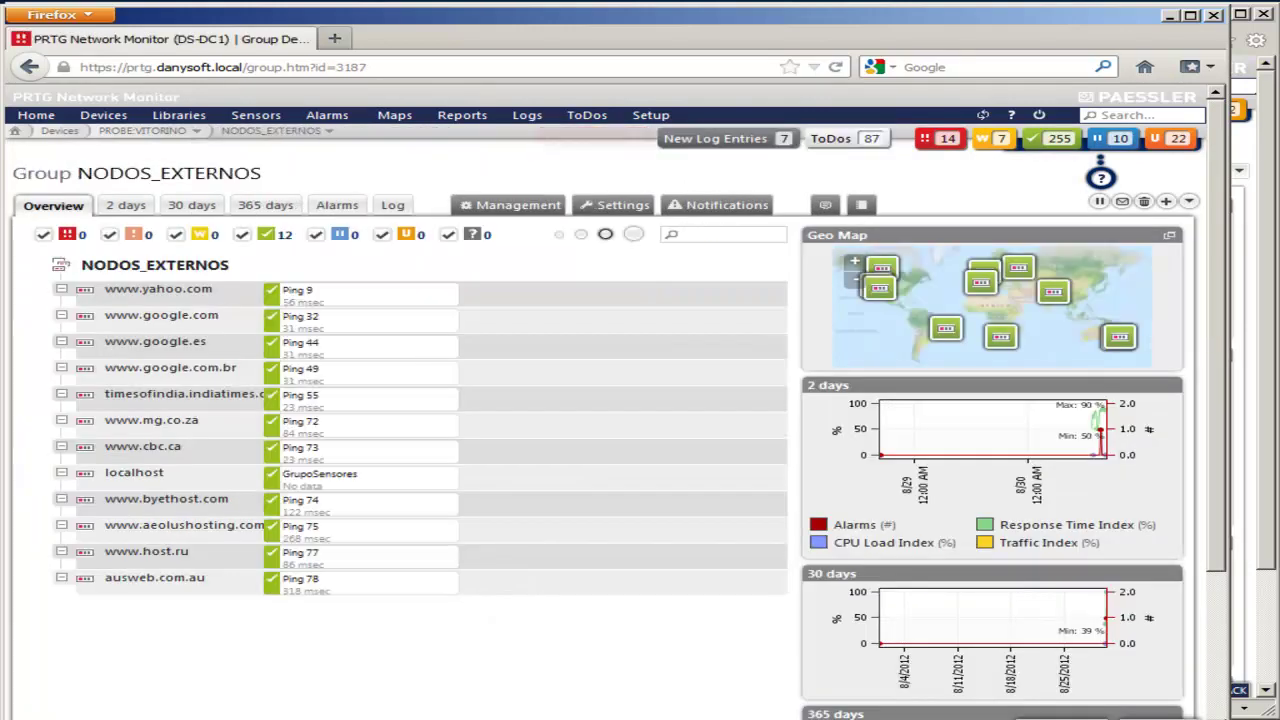
pyautogui.rightClick(148, 265)
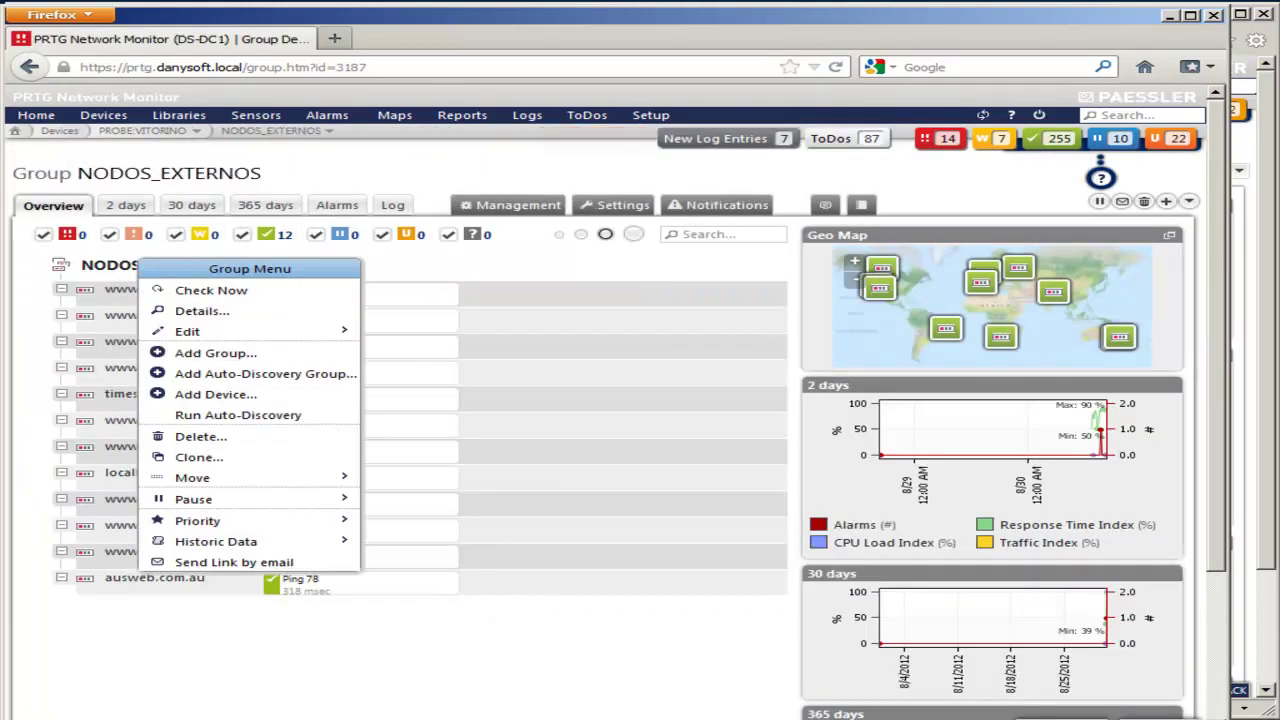
pyautogui.click(215, 394)
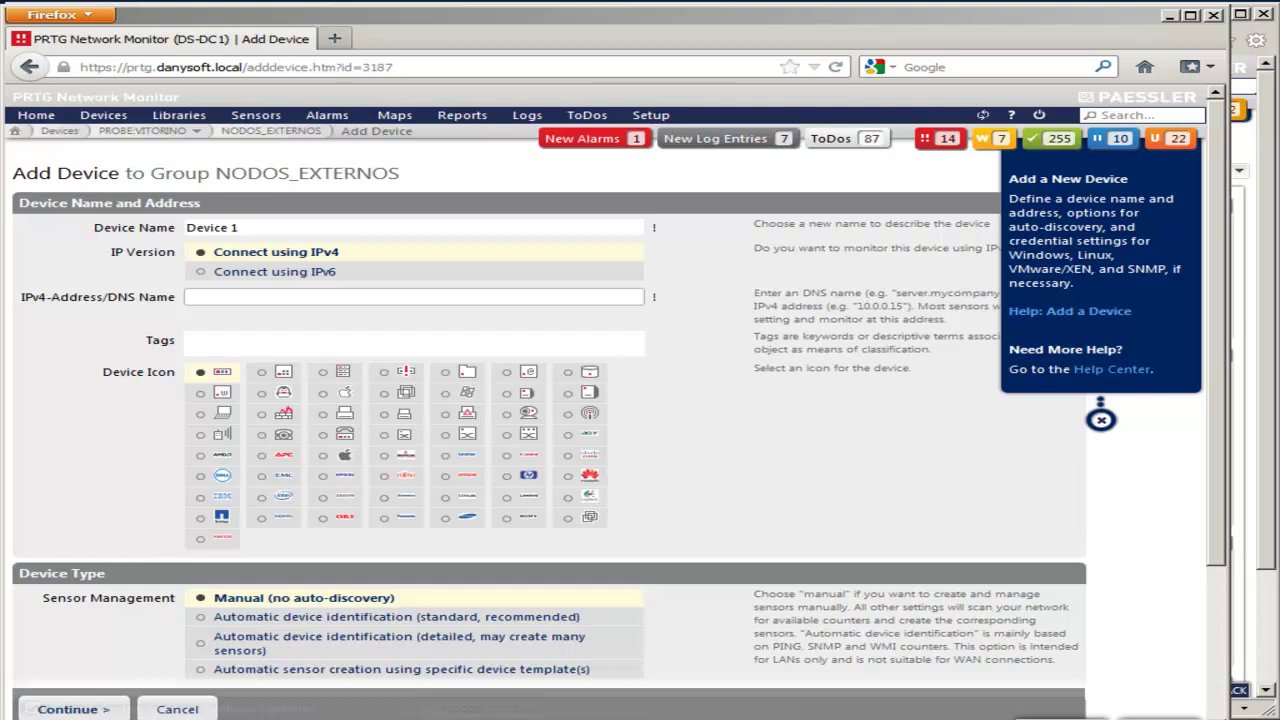
pyautogui.click(212, 227)
pyautogui.write('www.chinadaily.com.cn')
pyautogui.hotkey('shift', 'Left')
pyautogui.hotkey('shift', 'Left')
pyautogui.hotkey('shift', 'Left')
pyautogui.hotkey('shift', 'Left')
pyautogui.hotkey('shift', 'Left')
pyautogui.hotkey('shift', 'Left')
pyautogui.hotkey('shift', 'Left')
pyautogui.hotkey('shift', 'Left')
pyautogui.hotkey('shift', 'Left')
pyautogui.hotkey('shift', 'Left')
pyautogui.hotkey('shift', 'Left')
pyautogui.hotkey('shift', 'Left')
pyautogui.hotkey('shift', 'Left')
pyautogui.hotkey('shift', 'Left')
pyautogui.hotkey('shift', 'Left')
pyautogui.hotkey('shift', 'Left')
pyautogui.hotkey('shift', 'Left')
pyautogui.hotkey('shift', 'Left')
pyautogui.hotkey('shift', 'Left')
pyautogui.hotkey('shift', 'Left')
pyautogui.hotkey('ctrl', 'c')
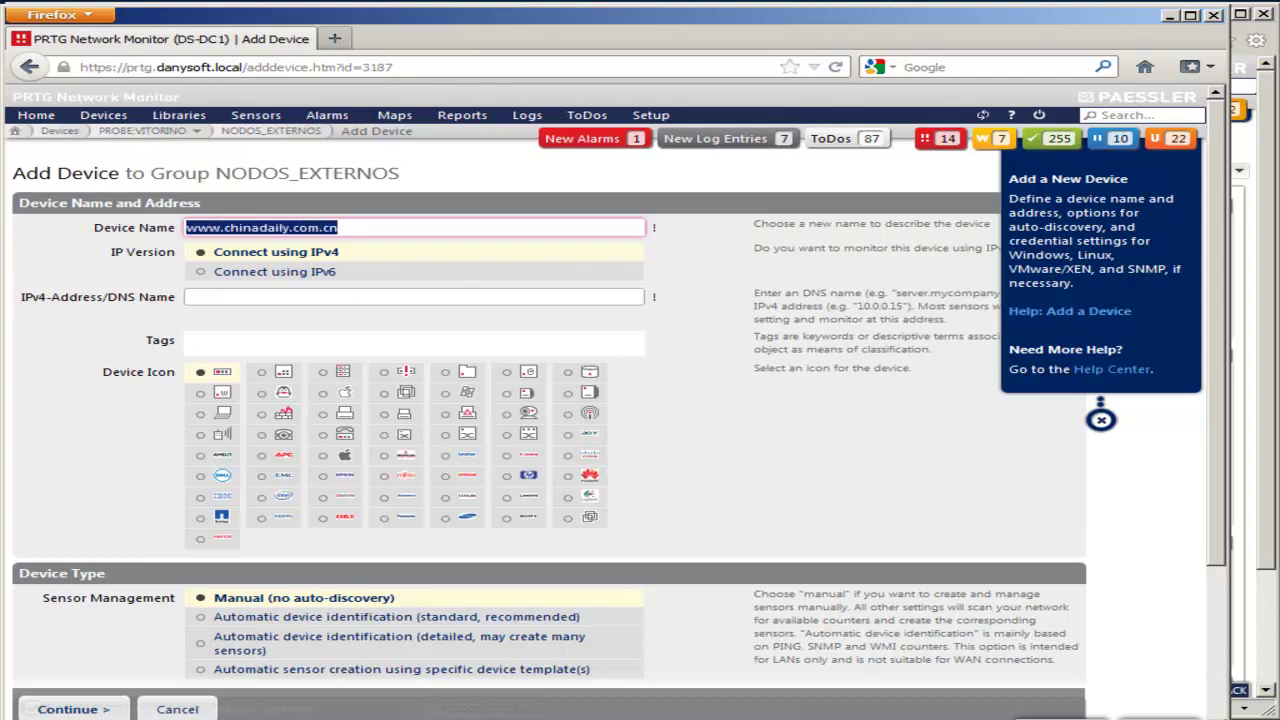
pyautogui.press('Tab')
pyautogui.press('Tab')
pyautogui.hotkey('ctrl', 'v')
pyautogui.scroll(-3, 400, 448)
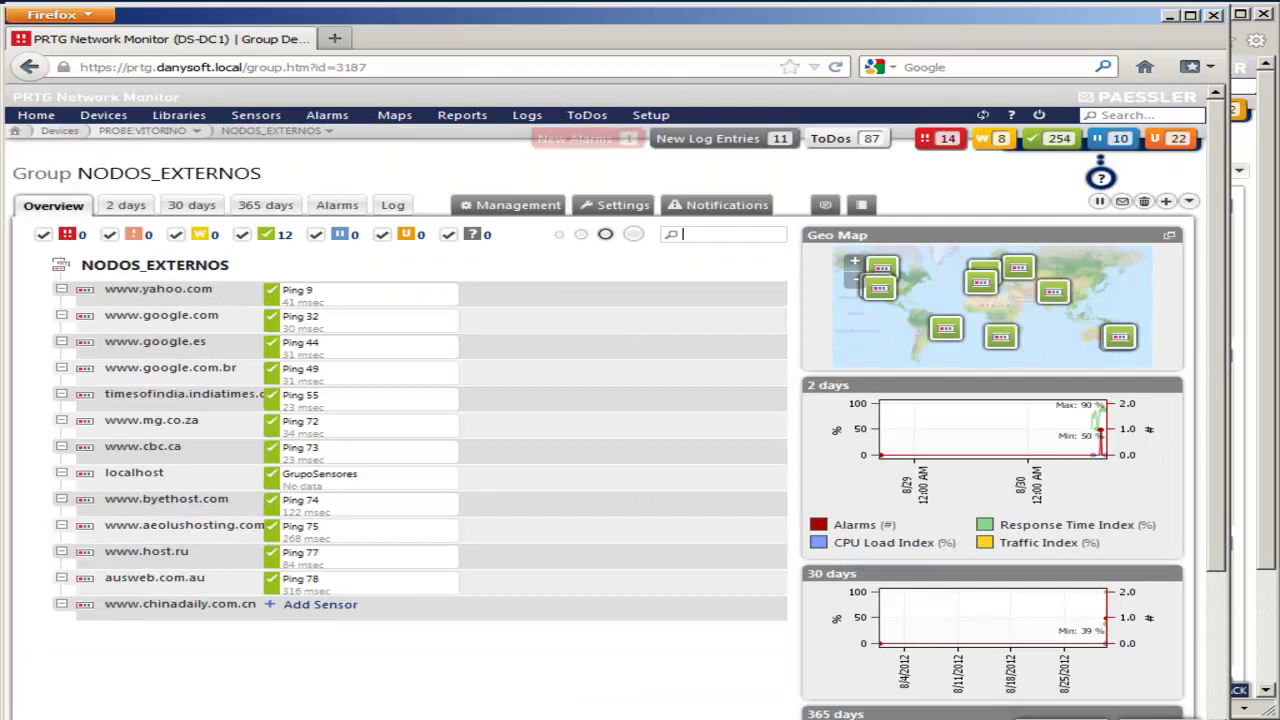
pyautogui.click(320, 604)
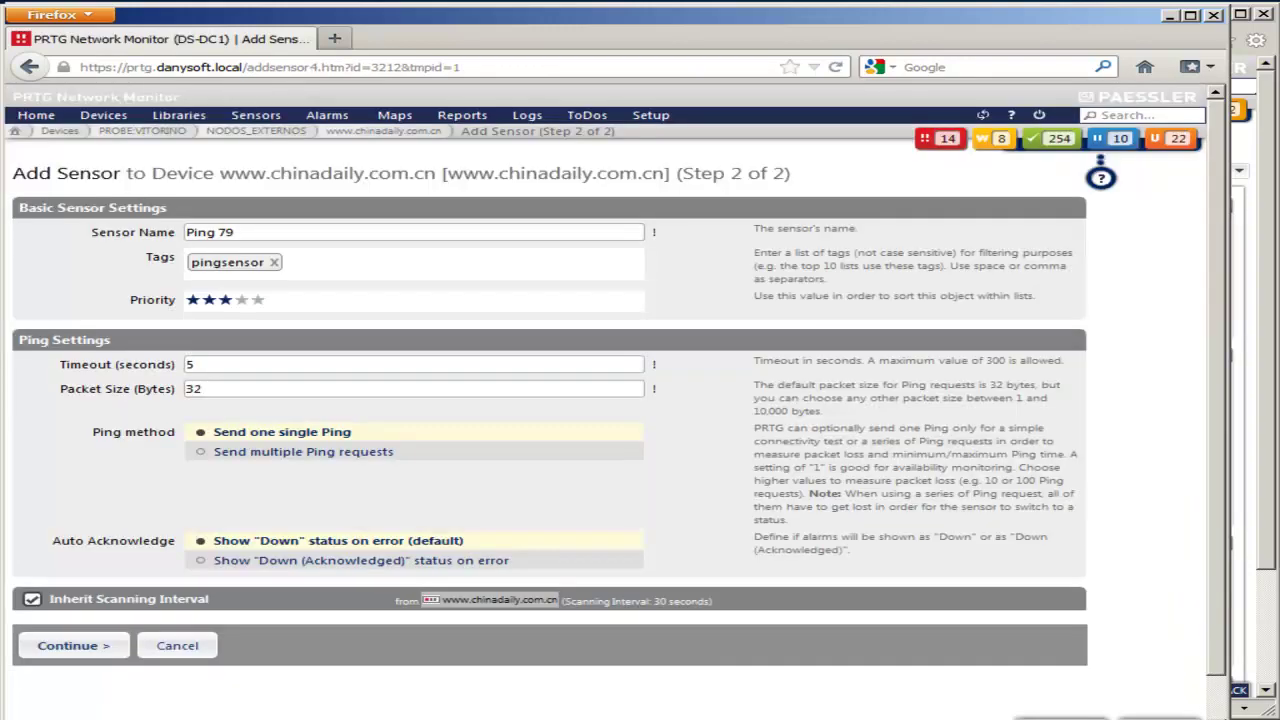
pyautogui.doubleClick(192, 389)
pyautogui.write('64')
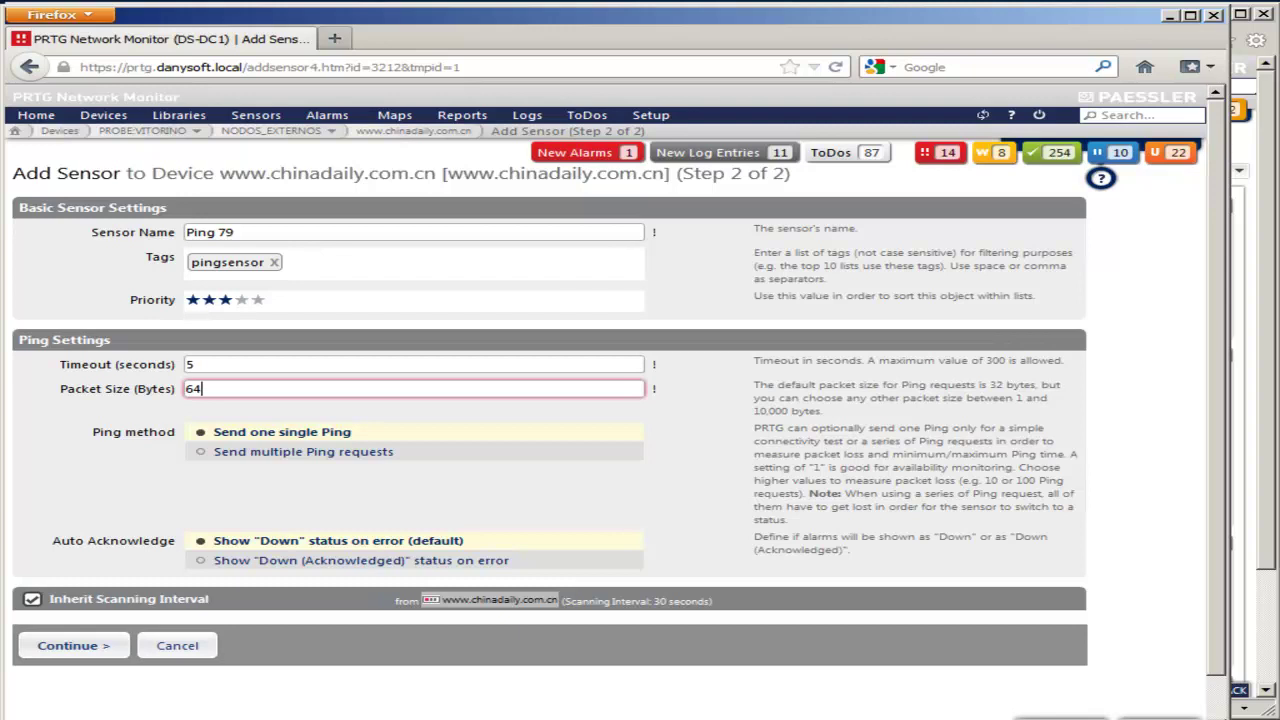
pyautogui.moveTo(658, 601); pyautogui.dragTo(692, 601)
pyautogui.moveTo(612, 601); pyautogui.dragTo(712, 601)
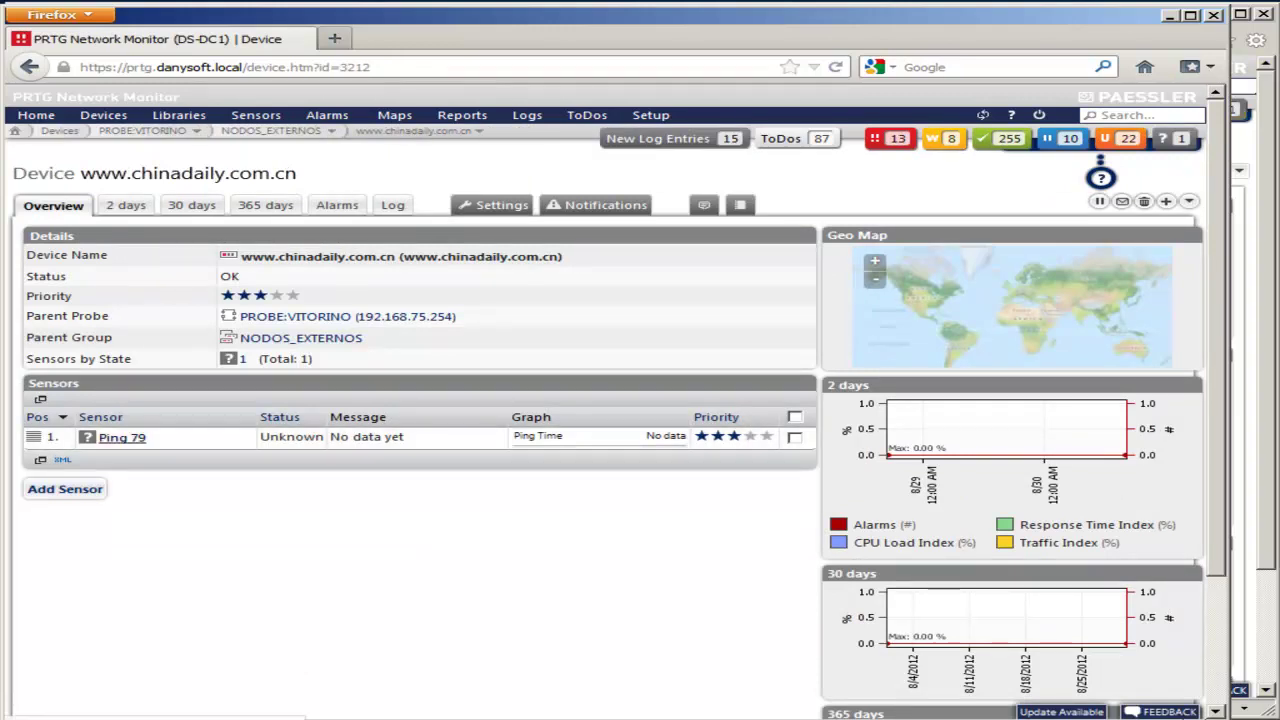
pyautogui.moveTo(122, 437)
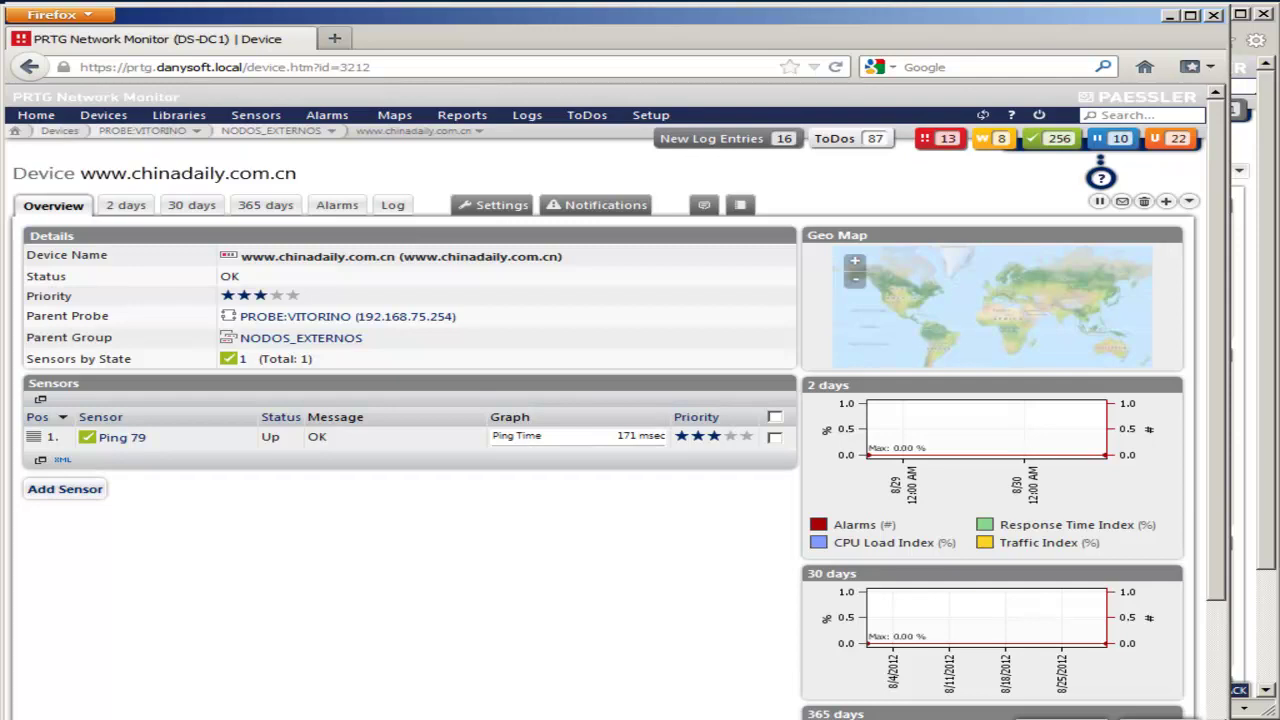
pyautogui.click(65, 488)
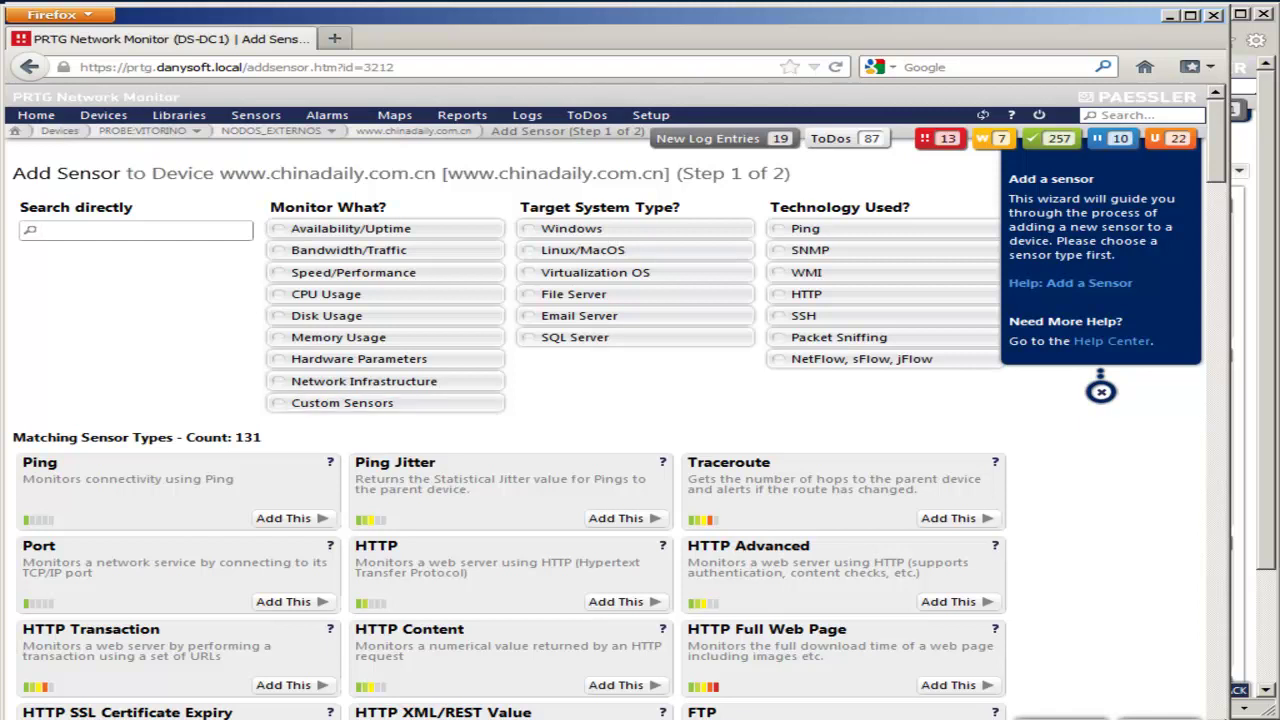
pyautogui.click(806, 294)
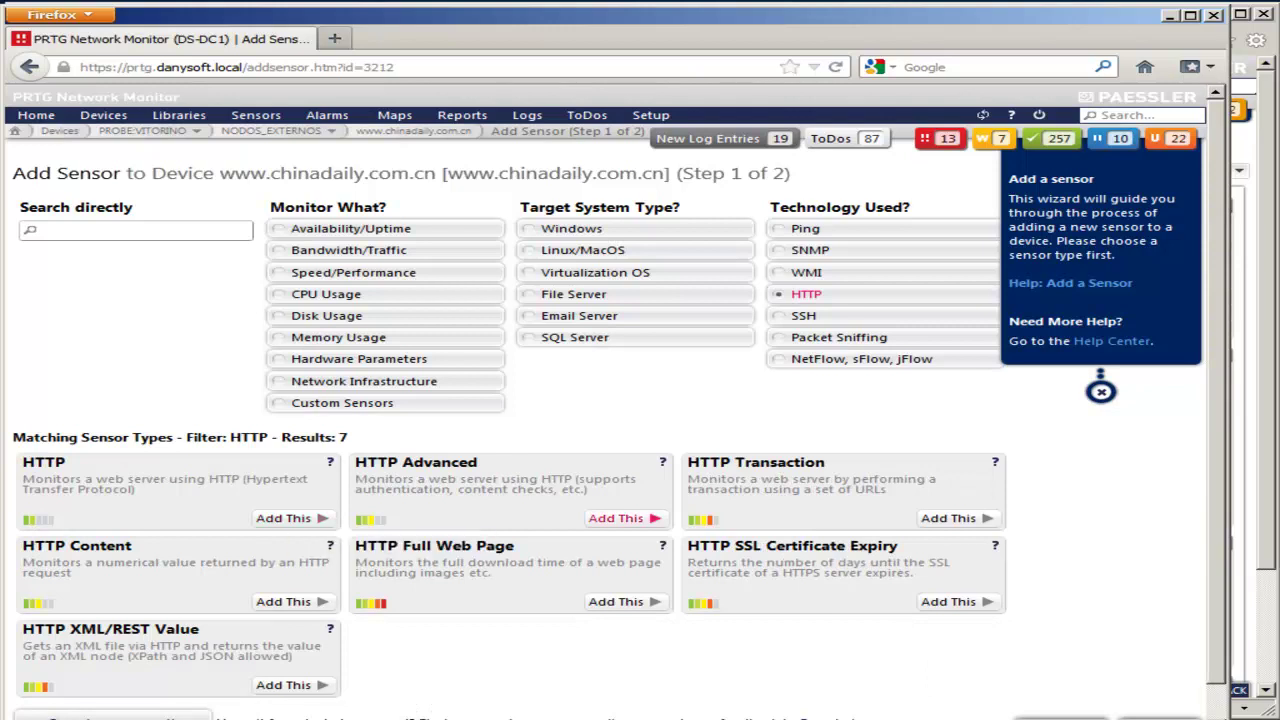
pyautogui.click(284, 518)
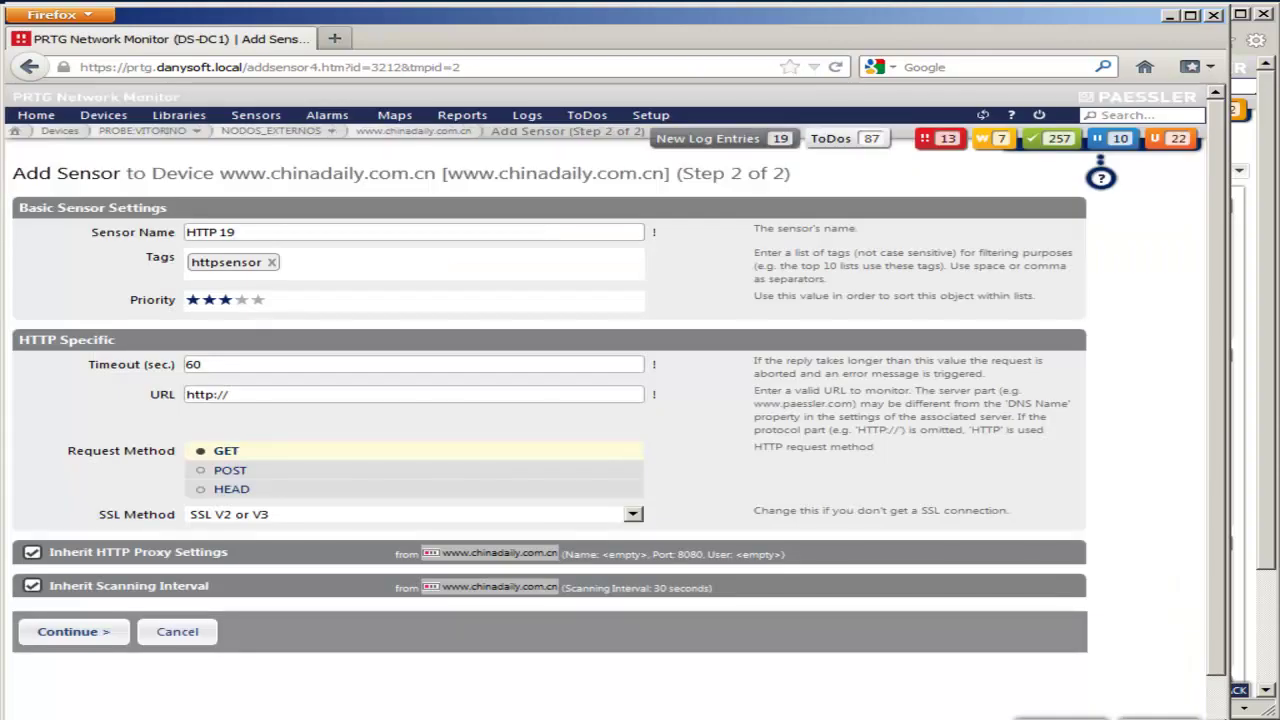
pyautogui.click(228, 394)
pyautogui.write('www')
pyautogui.press('BackSpace')
pyautogui.press('BackSpace')
pyautogui.press('BackSpace')
pyautogui.hotkey('ctrl', 'v')
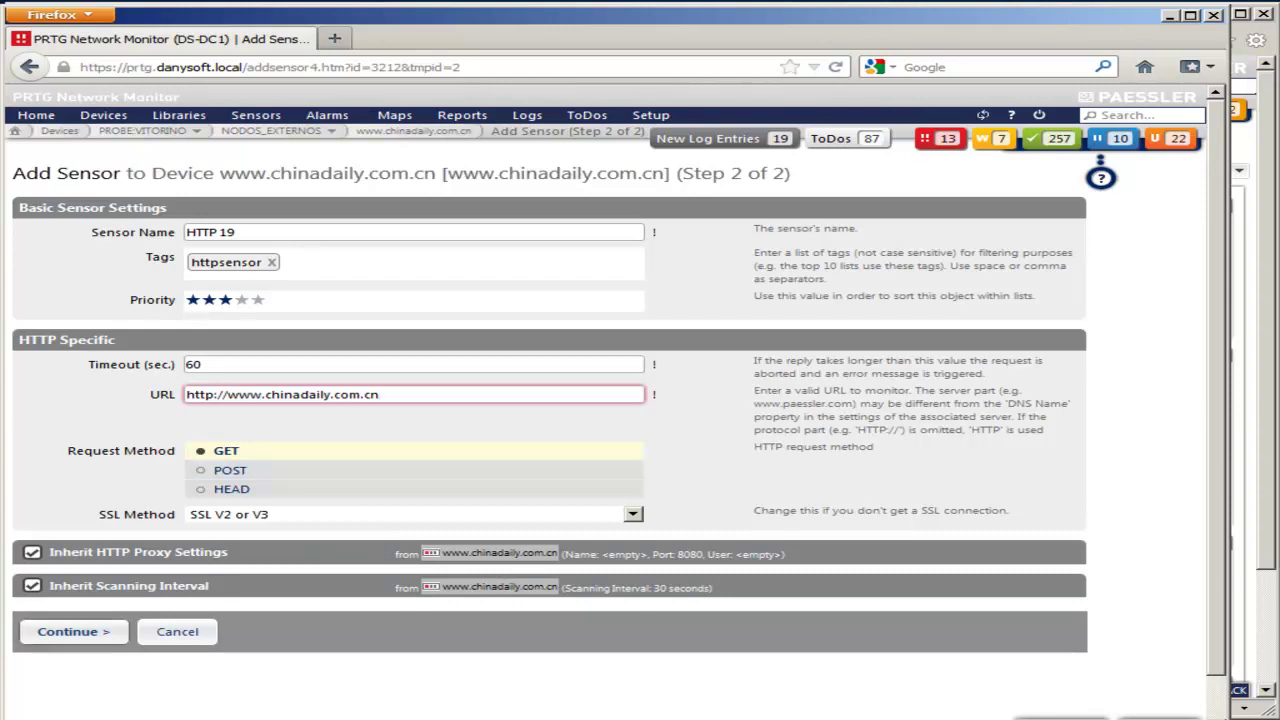
pyautogui.click(72, 631)
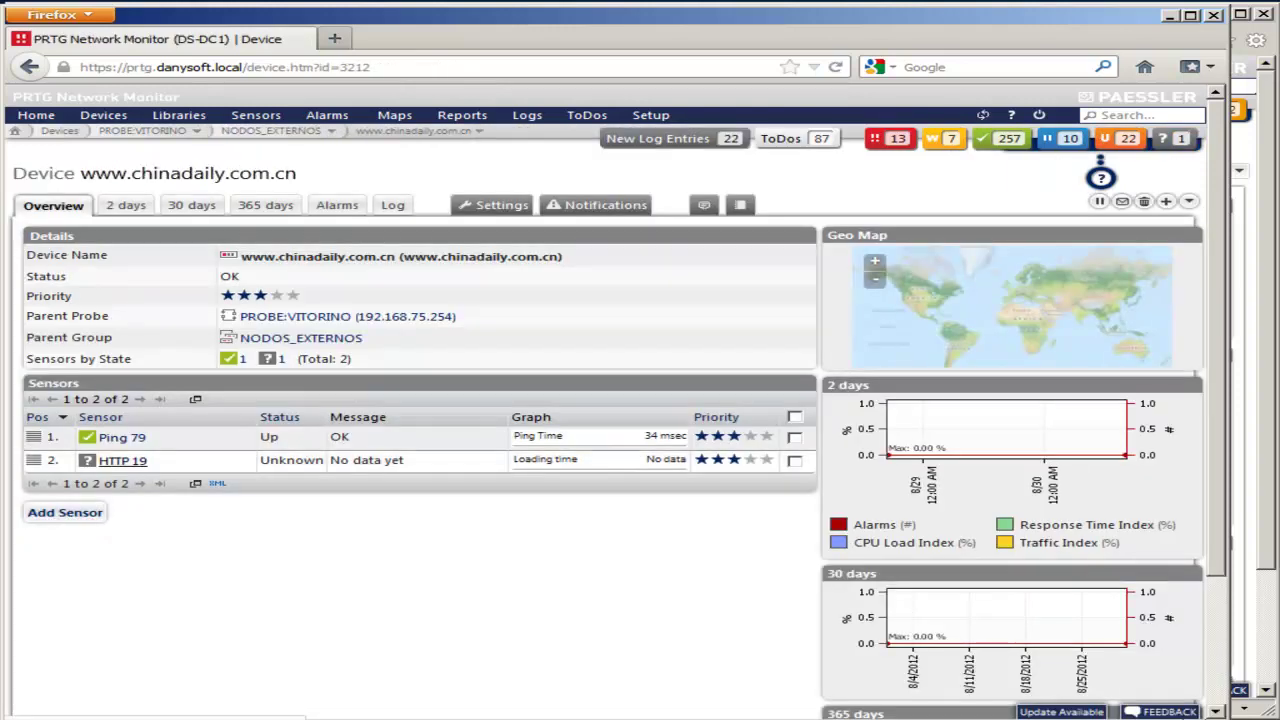
pyautogui.moveTo(122, 460)
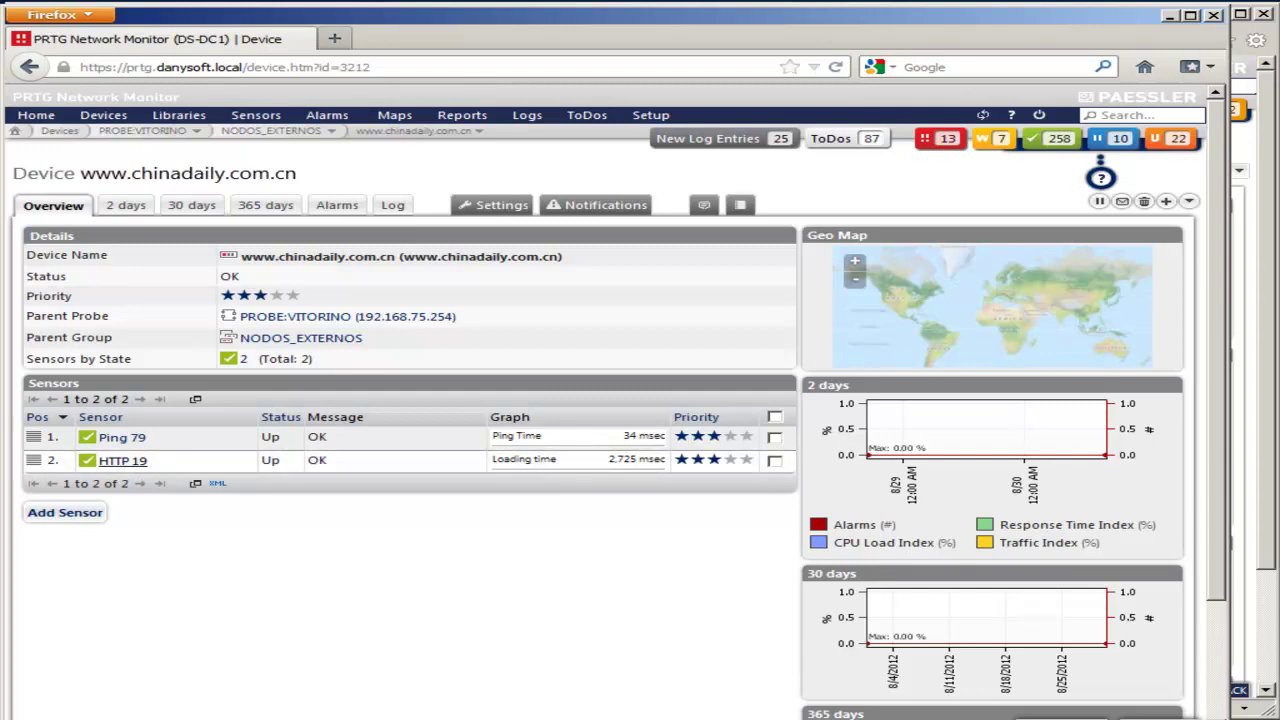
pyautogui.moveTo(297, 173); pyautogui.dragTo(80, 173)
pyautogui.click(80, 173)
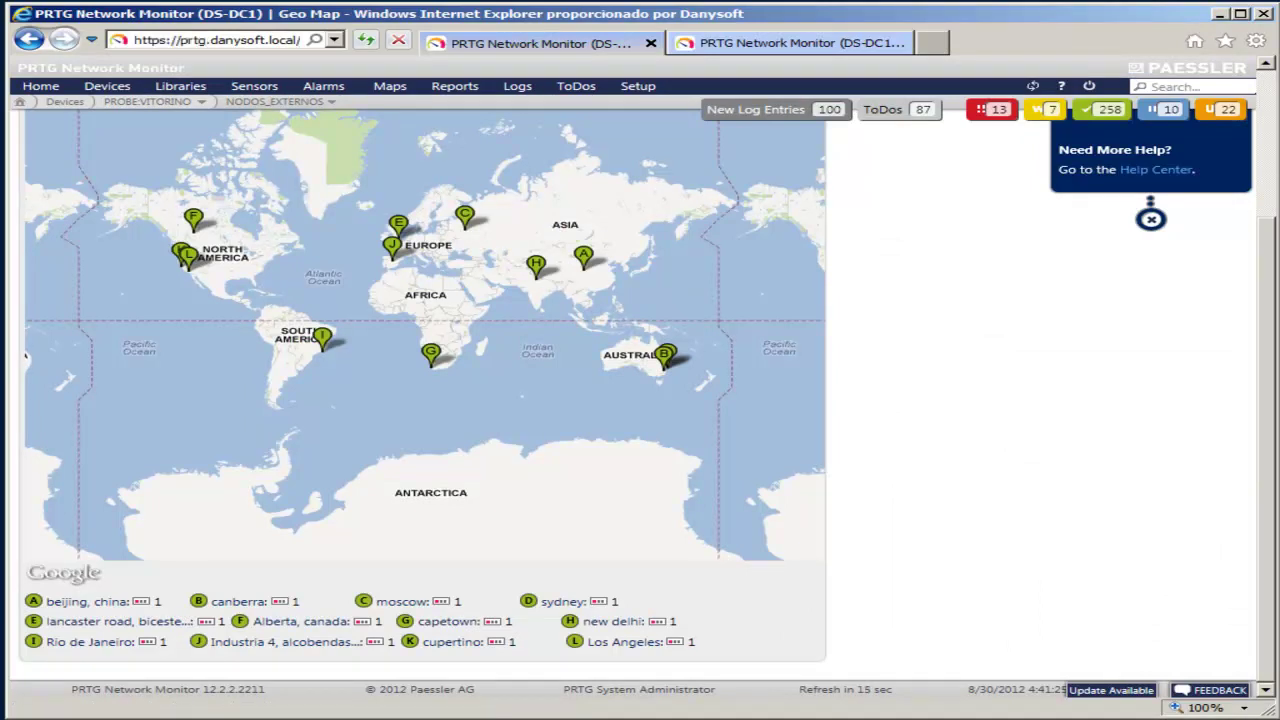
pyautogui.hotkey('alt', 'Left')
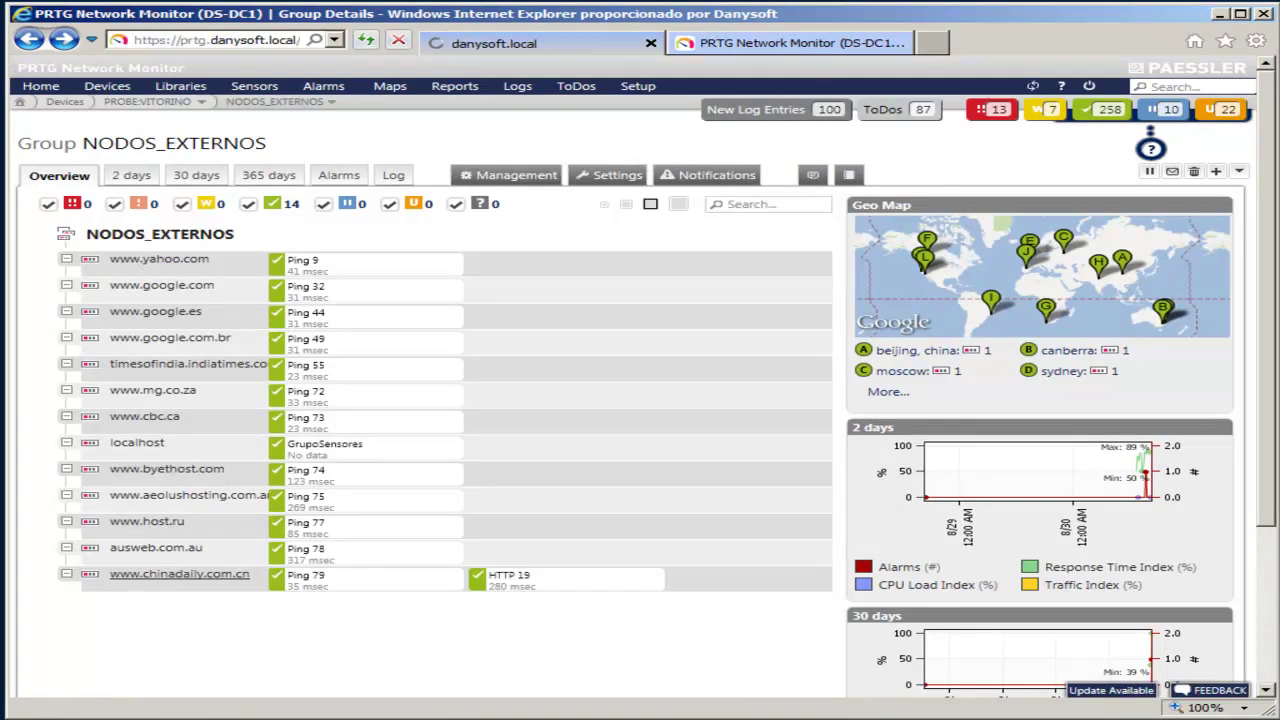
pyautogui.click(179, 574)
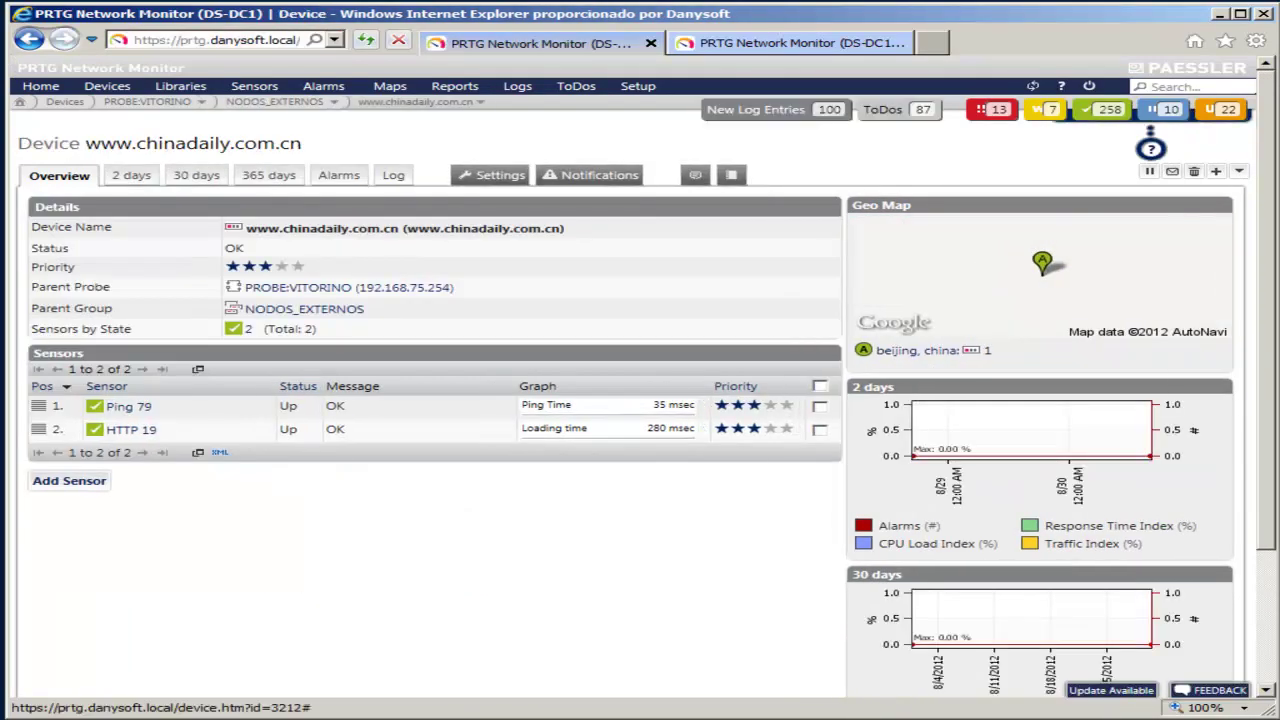
pyautogui.click(490, 175)
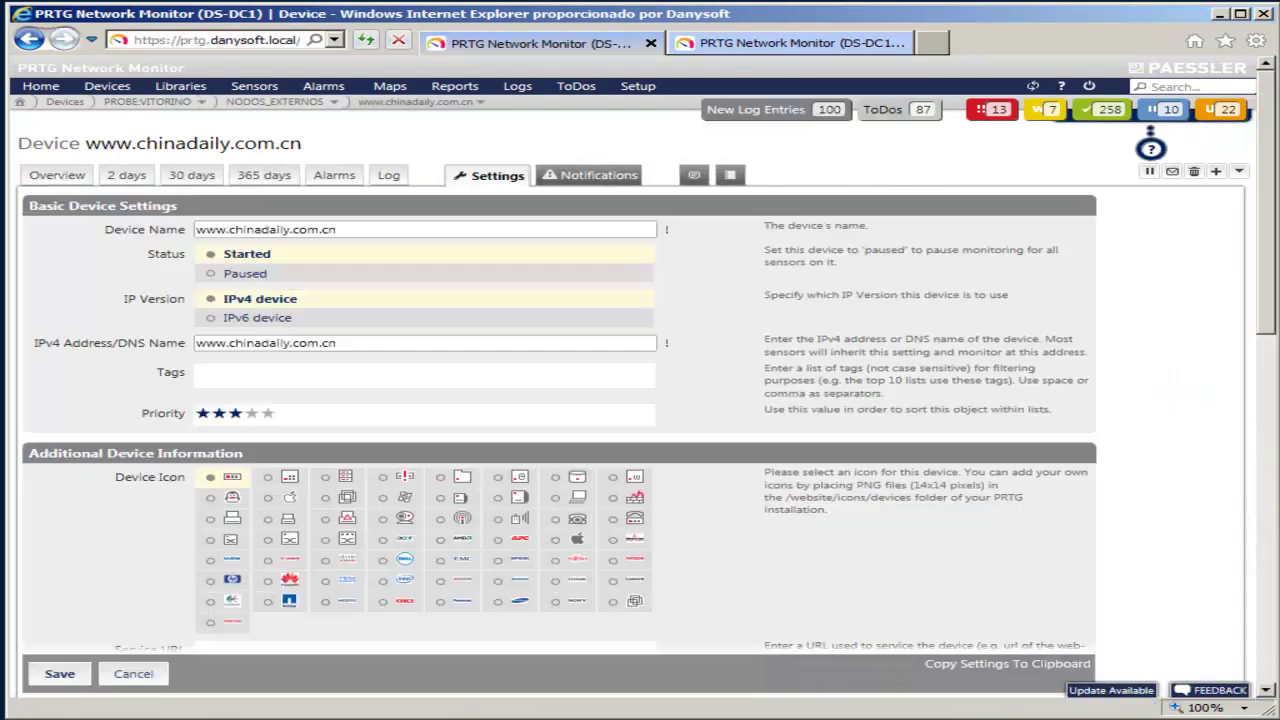
pyautogui.scroll(-10, 500, 327)
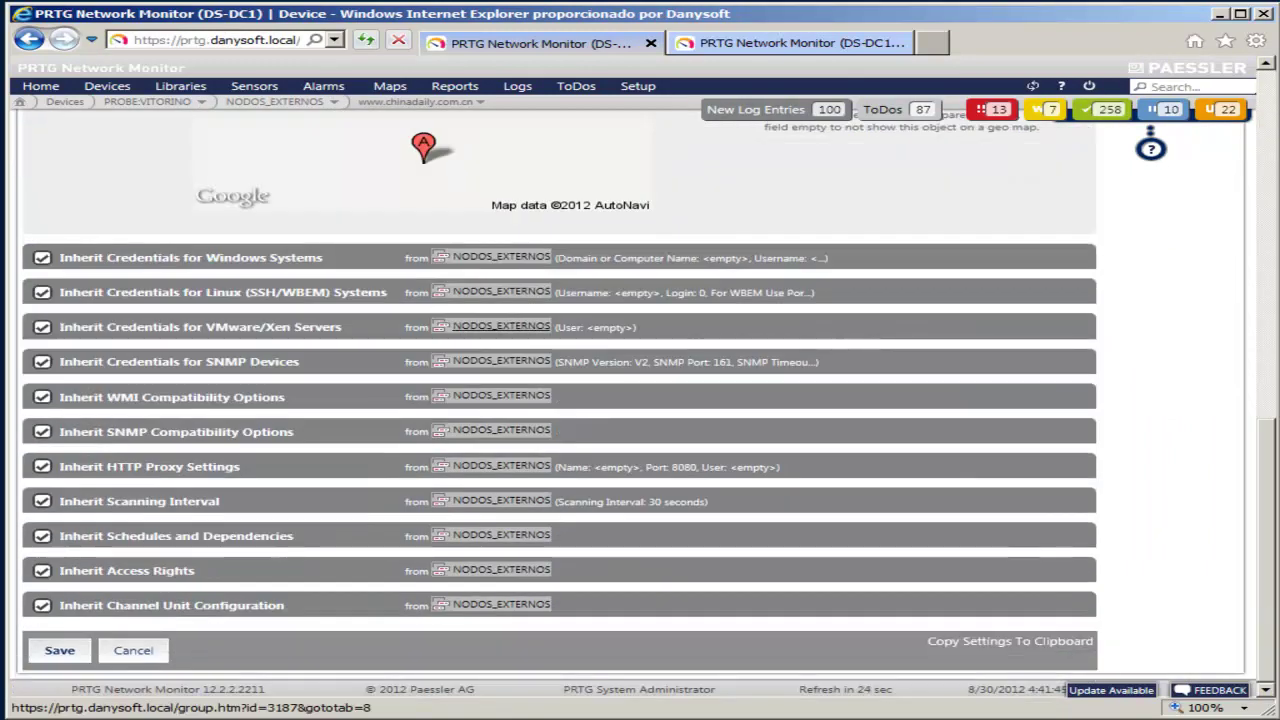
pyautogui.scroll(3, 500, 327)
pyautogui.tripleClick(236, 308)
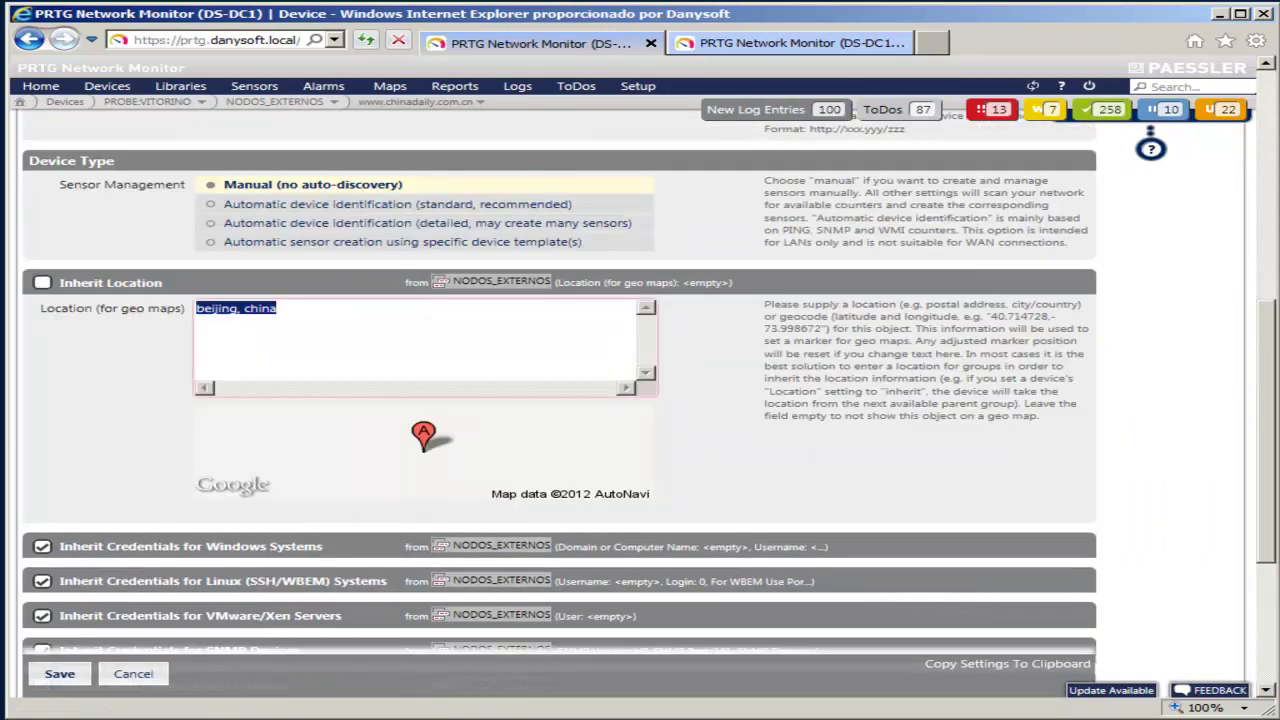
pyautogui.write('el cairo')
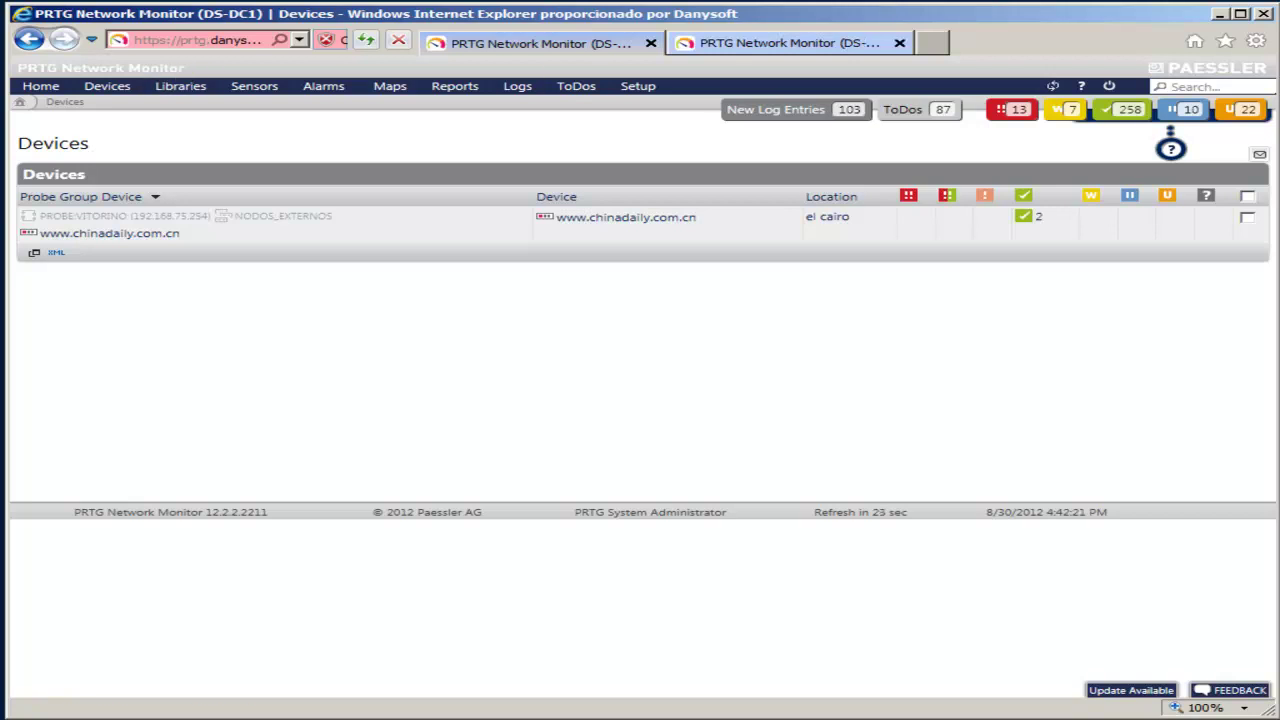
# Step: Look at the Setup page, return to Devices, then advance to the 'Valor añadido Danysoft' slide
pyautogui.click(790, 43)
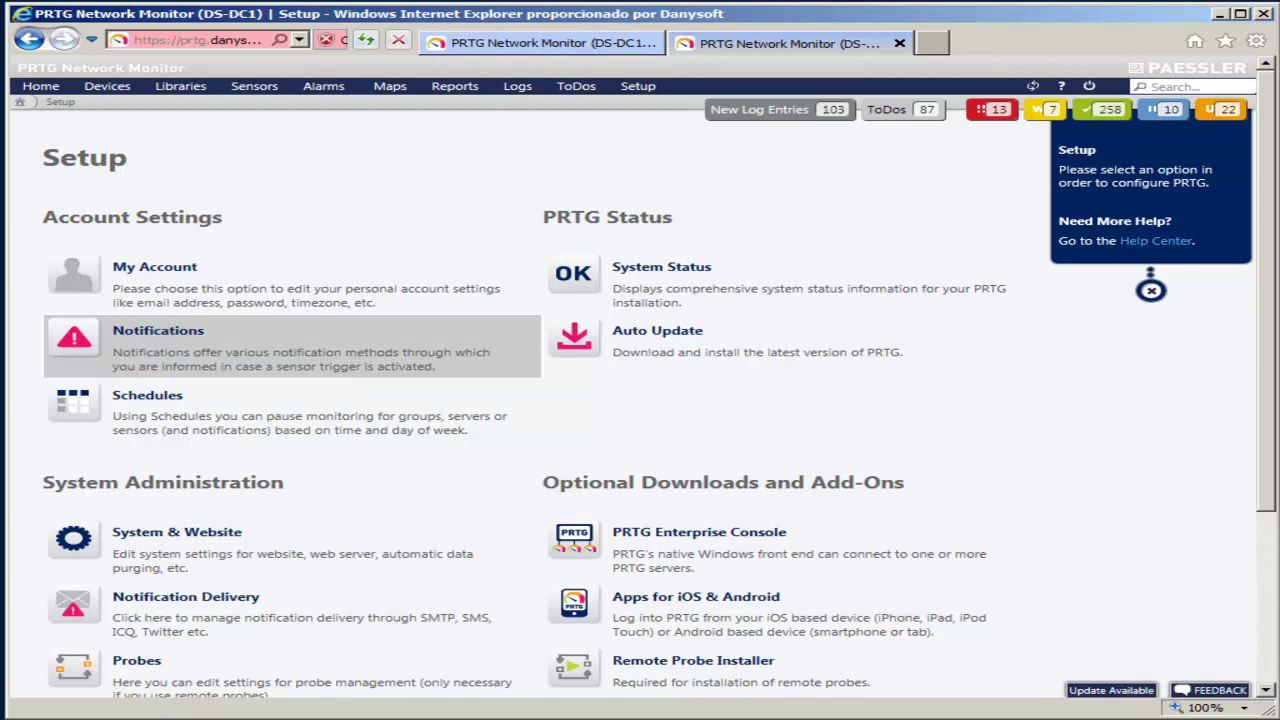
pyautogui.click(600, 43)
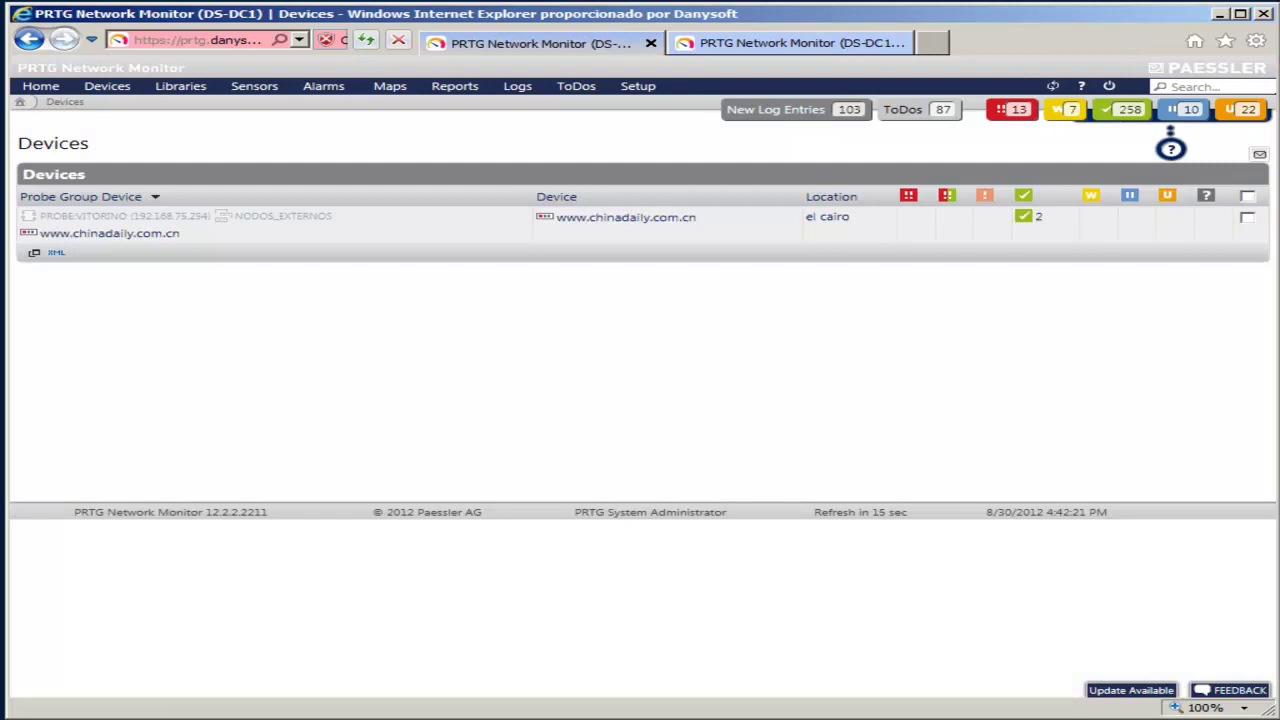
pyautogui.moveTo(107, 86)
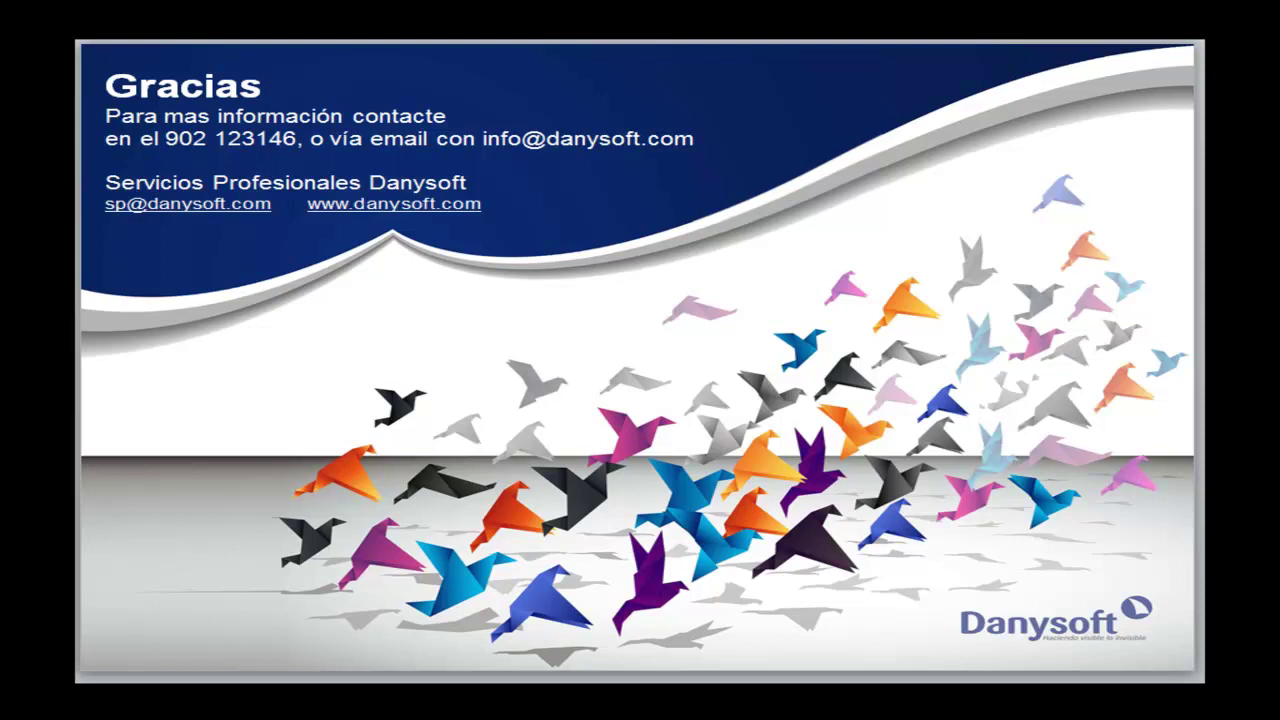
pyautogui.press('Right')
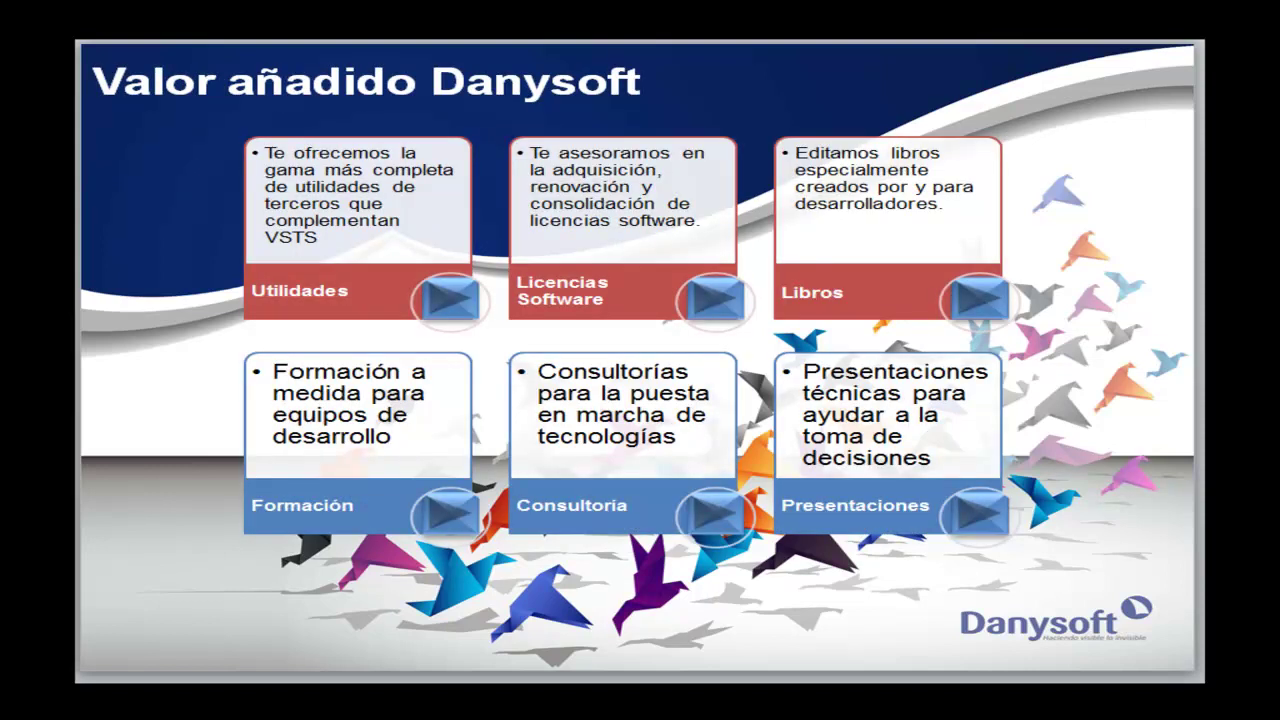